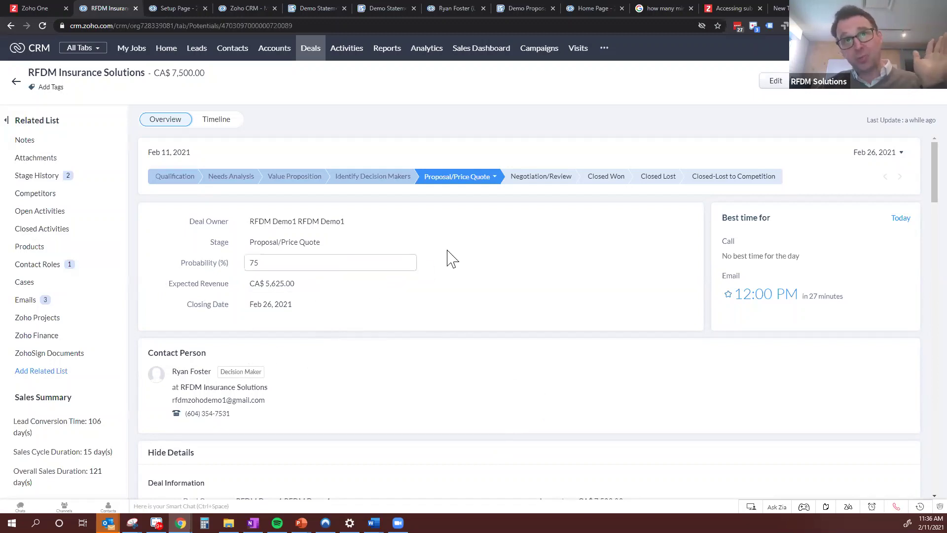
# - Start a new estimate from the Zoho Finance section of the RFDM Insurance Solutions deal
pyautogui.click(56, 337)
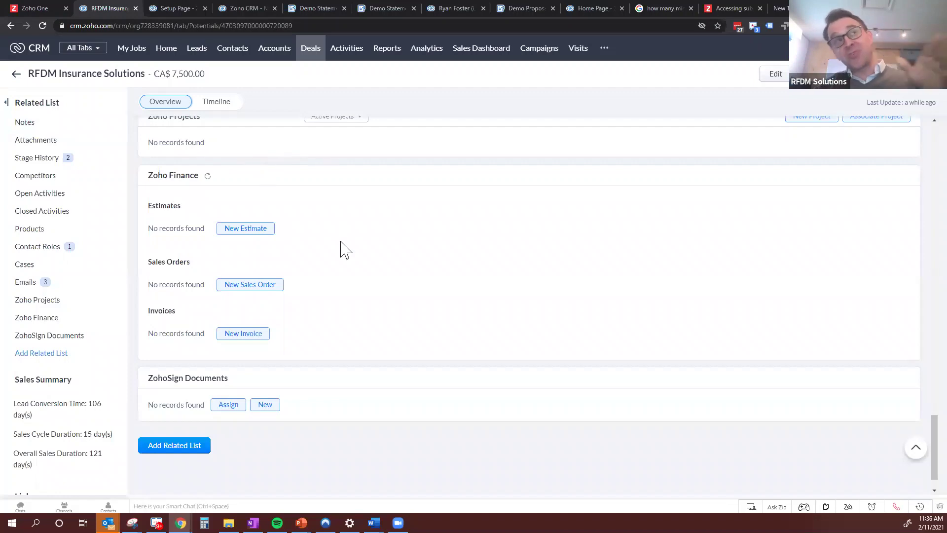
pyautogui.scroll(10, 362, 343)
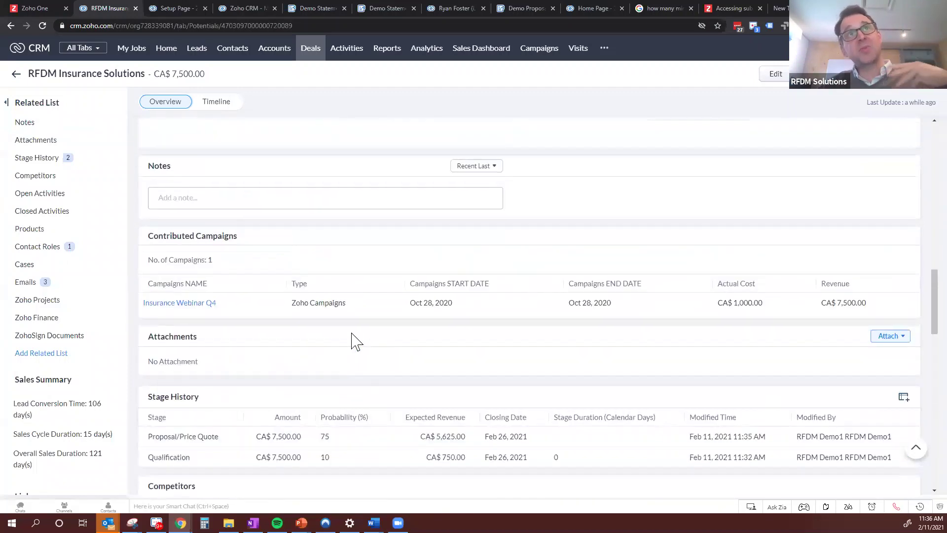
pyautogui.scroll(15, 357, 342)
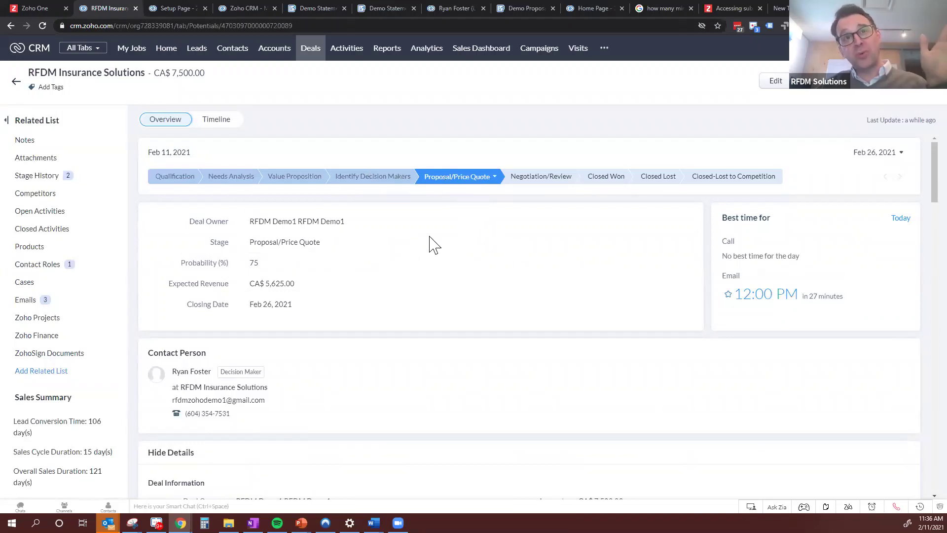
pyautogui.scroll(-15, 376, 311)
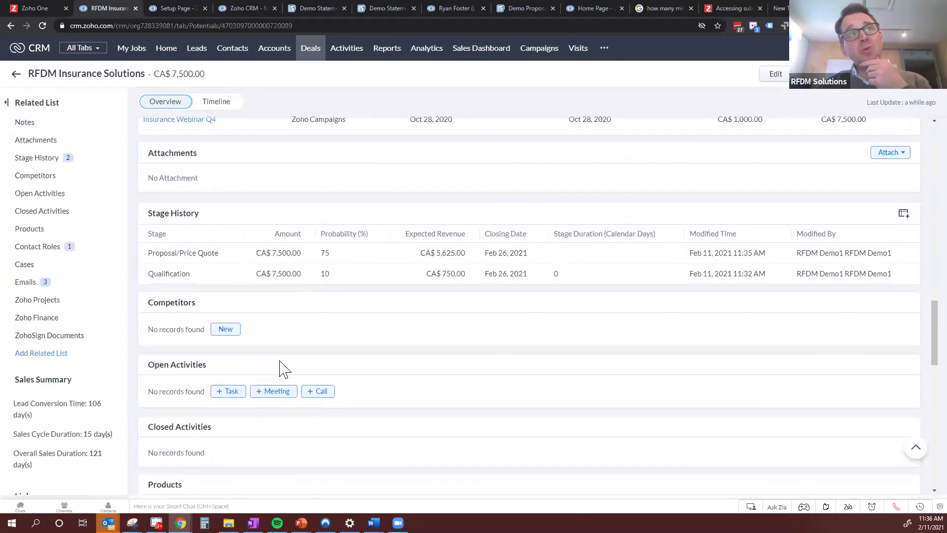
pyautogui.scroll(-8, 283, 369)
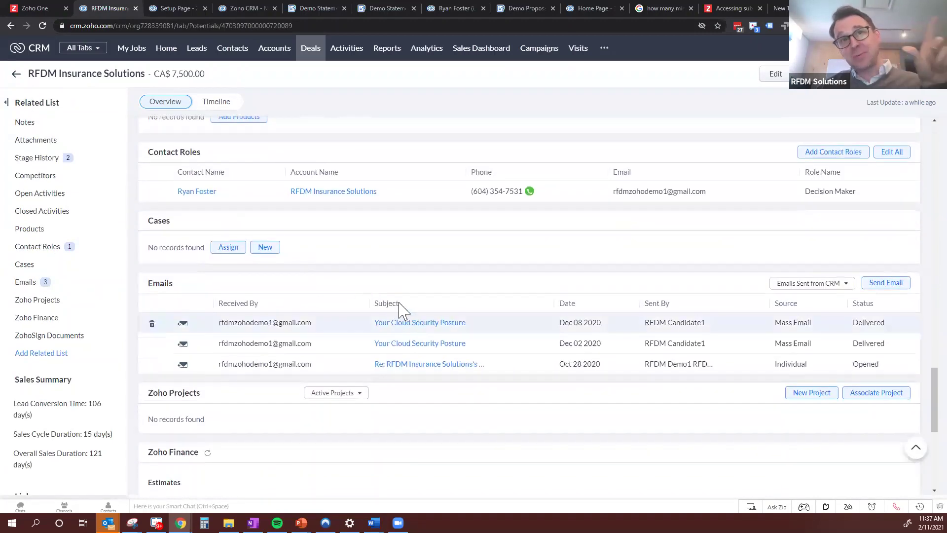
pyautogui.scroll(-6, 313, 345)
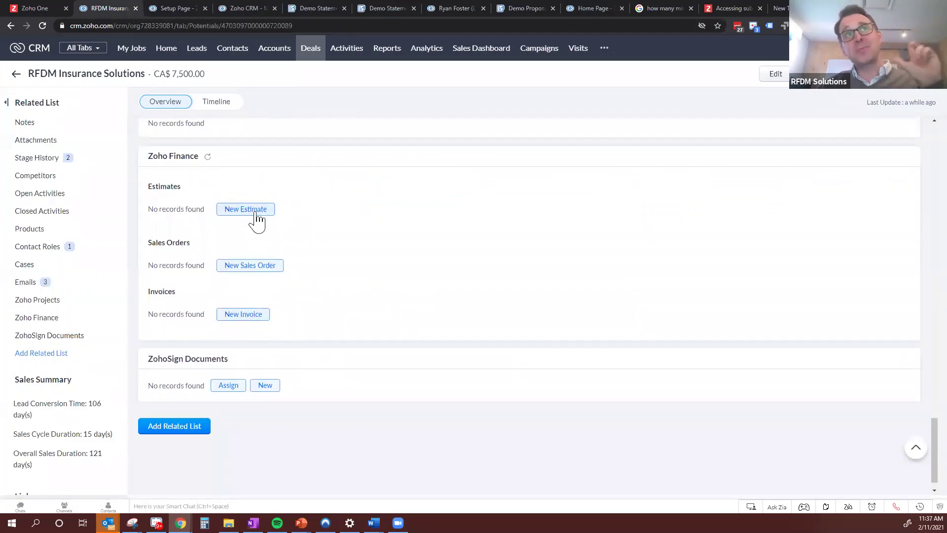
pyautogui.click(255, 218)
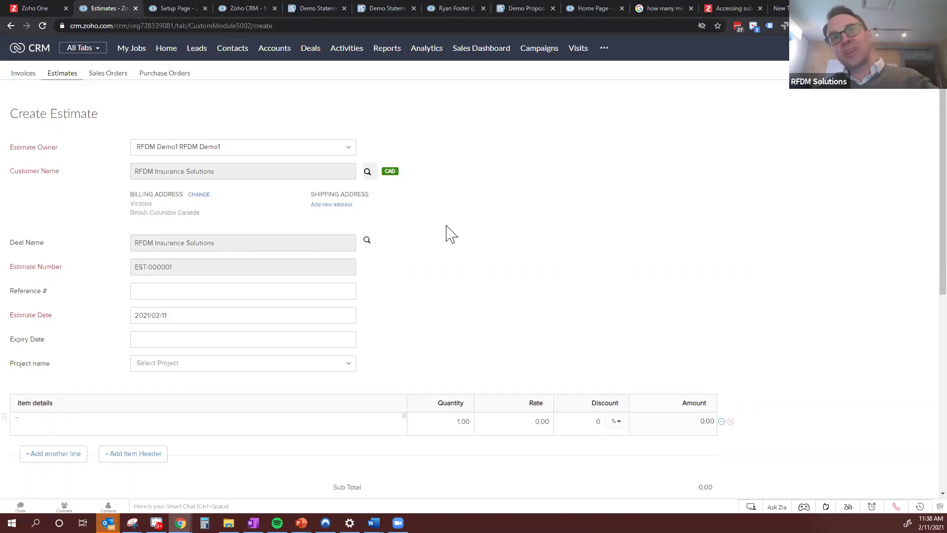
# - Add a "Security Audit" line item to the estimate with a rate of 5000
pyautogui.scroll(-2, 234, 320)
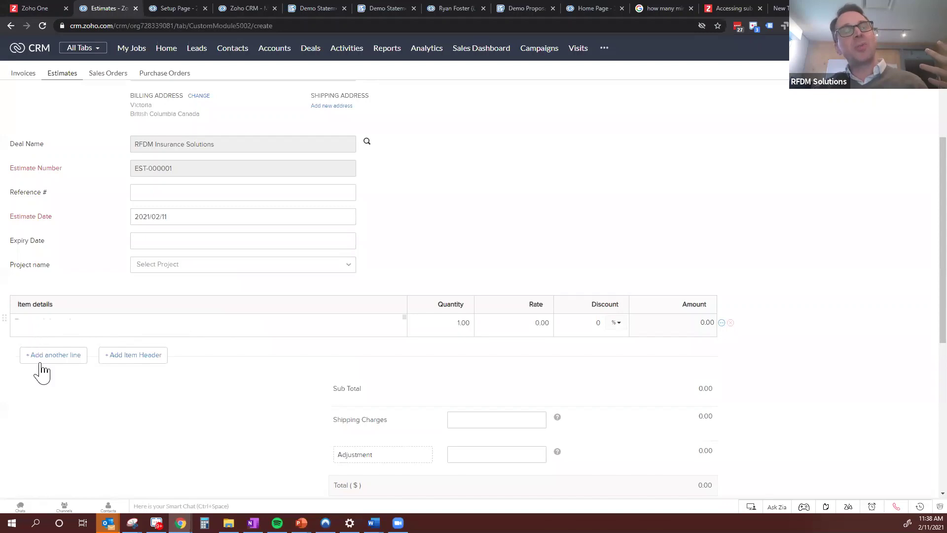
pyautogui.click(152, 318)
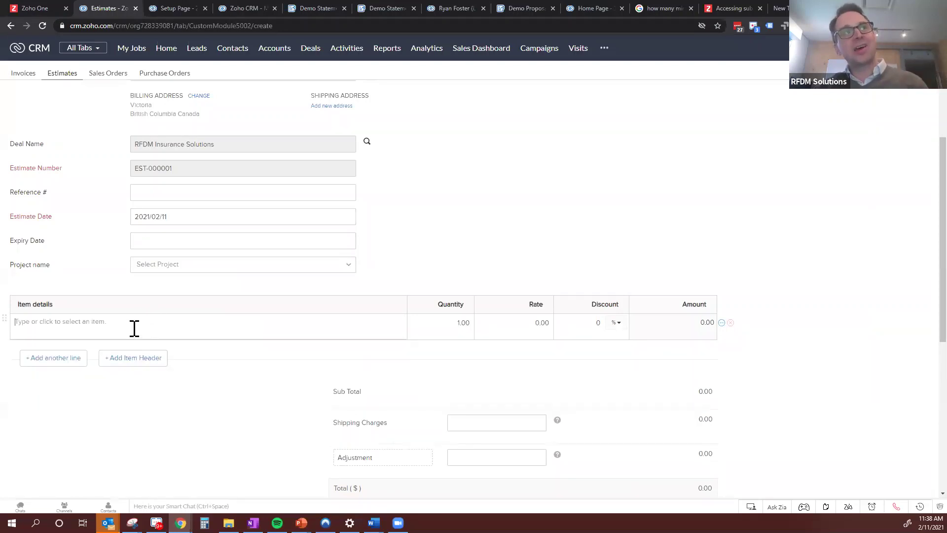
pyautogui.write('Security Audit')
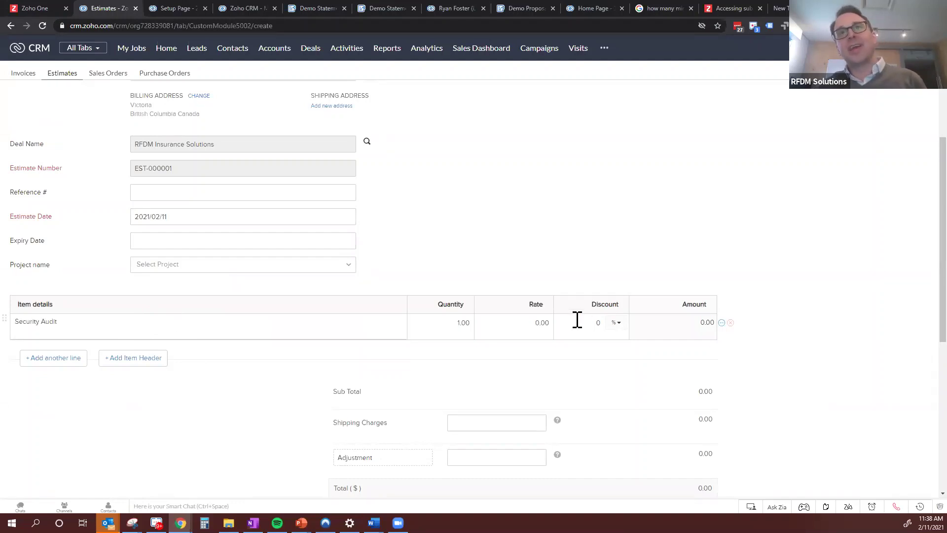
pyautogui.click(539, 322)
pyautogui.write('5000')
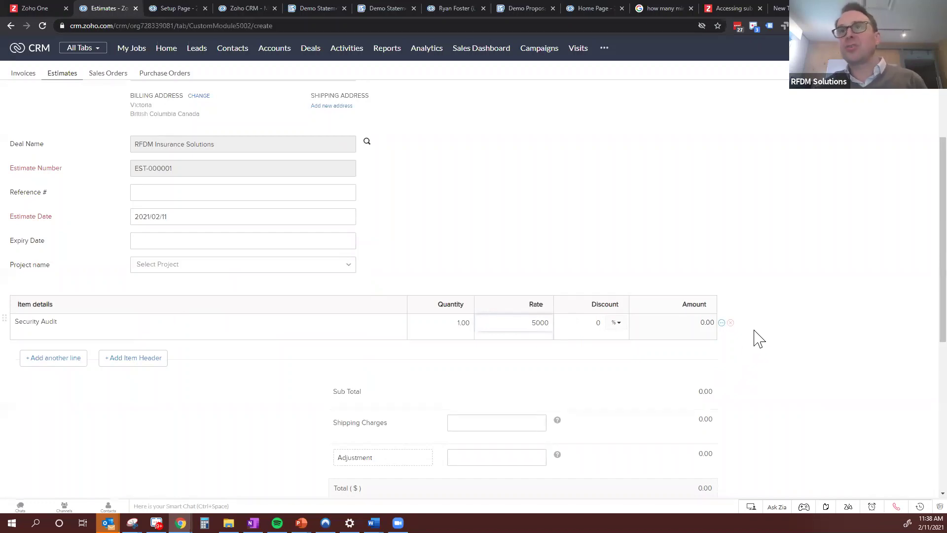
pyautogui.press('Tab')
pyautogui.scroll(-6, 760, 340)
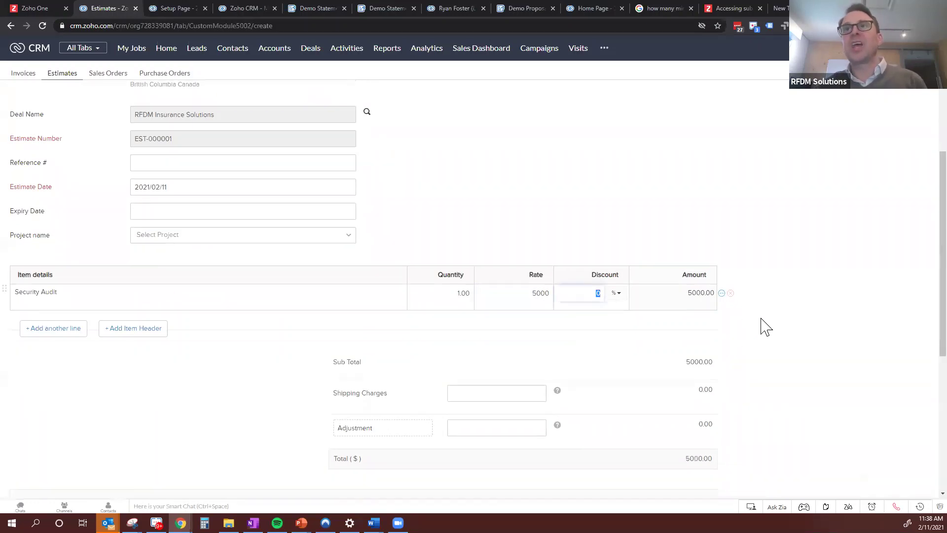
# - Review the completed estimate form and save it without sending it to the customer
pyautogui.scroll(8, 234, 334)
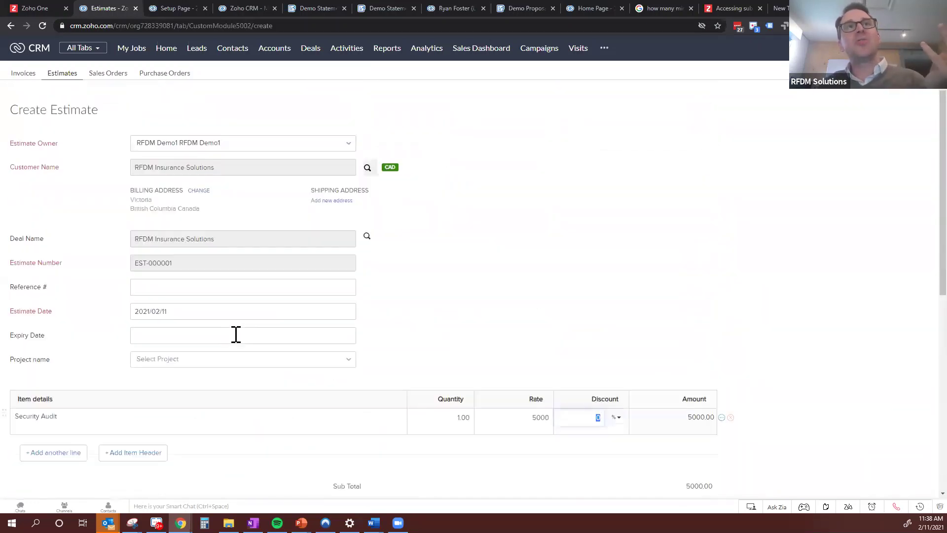
pyautogui.scroll(-5, 230, 360)
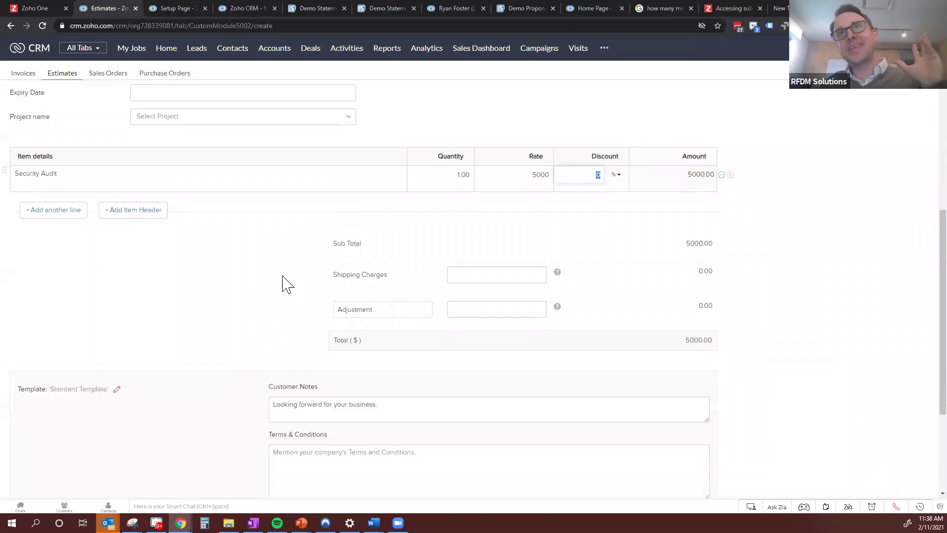
pyautogui.scroll(-1, 343, 308)
pyautogui.scroll(-3, 343, 308)
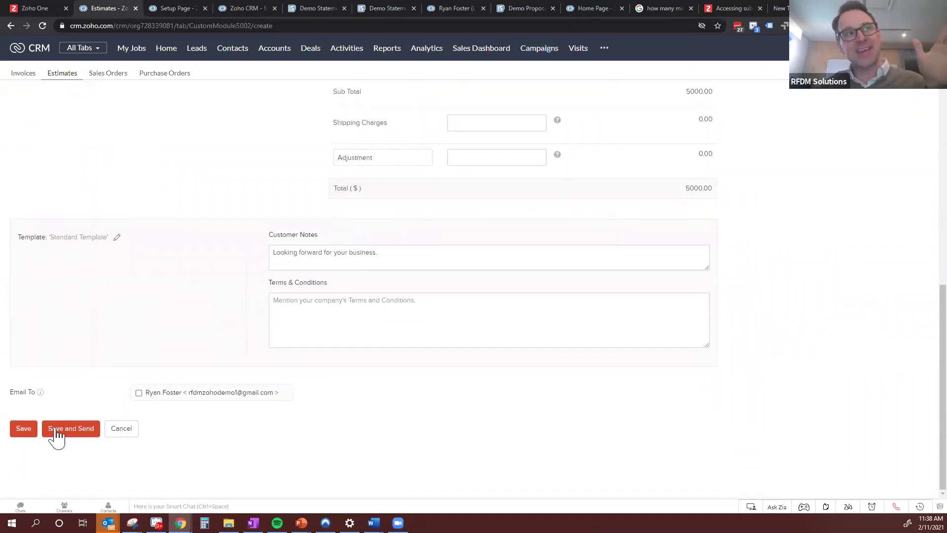
pyautogui.click(26, 429)
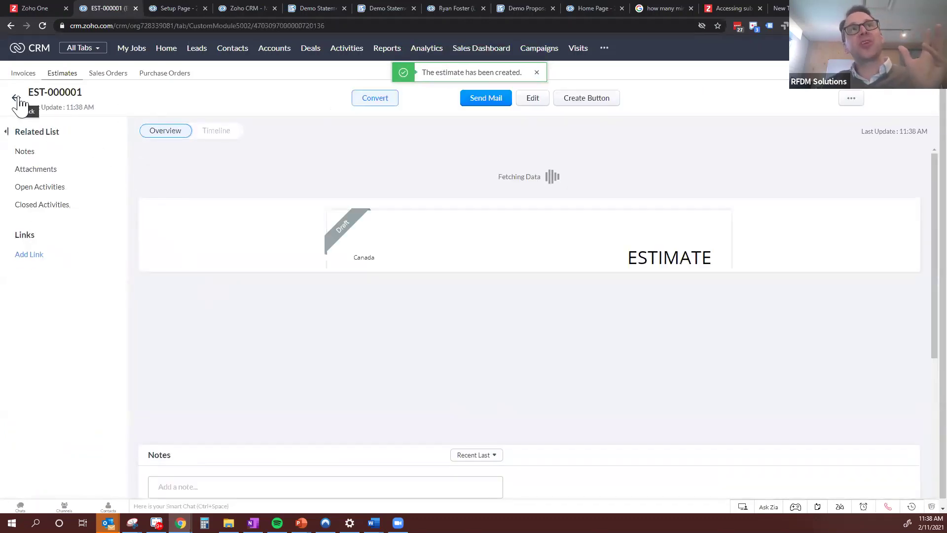
# - Return to the RFDM Insurance Solutions deal and review its Zoho Finance records and deal information
pyautogui.click(16, 78)
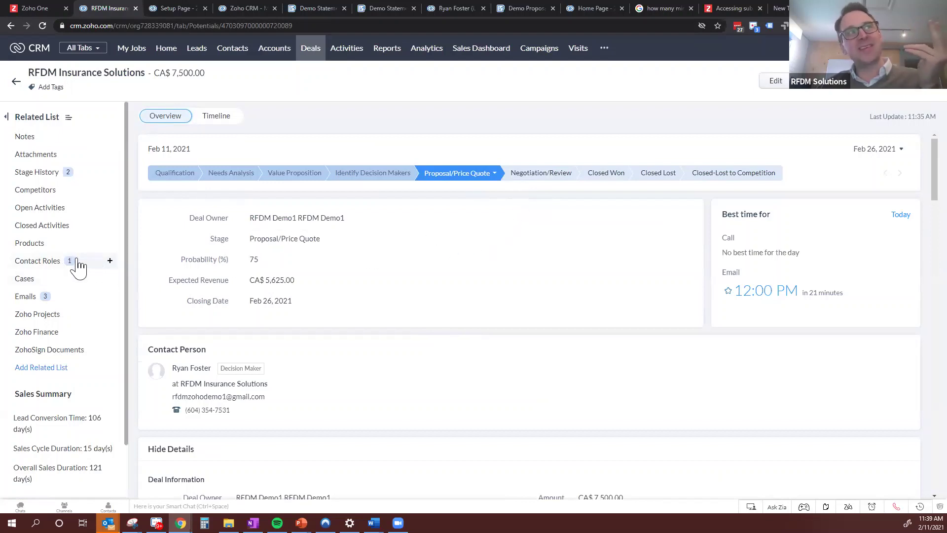
pyautogui.click(37, 332)
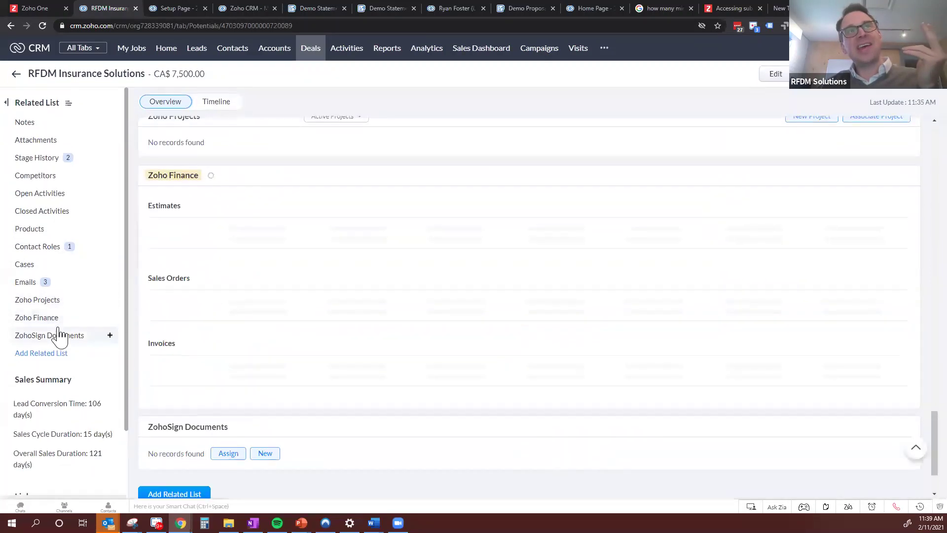
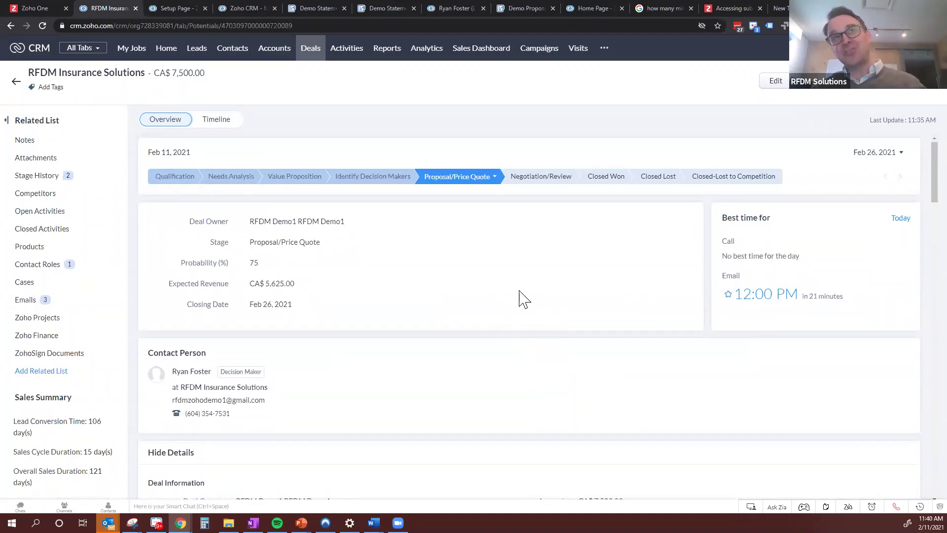
pyautogui.scroll(-1, 513, 282)
pyautogui.scroll(-4, 513, 282)
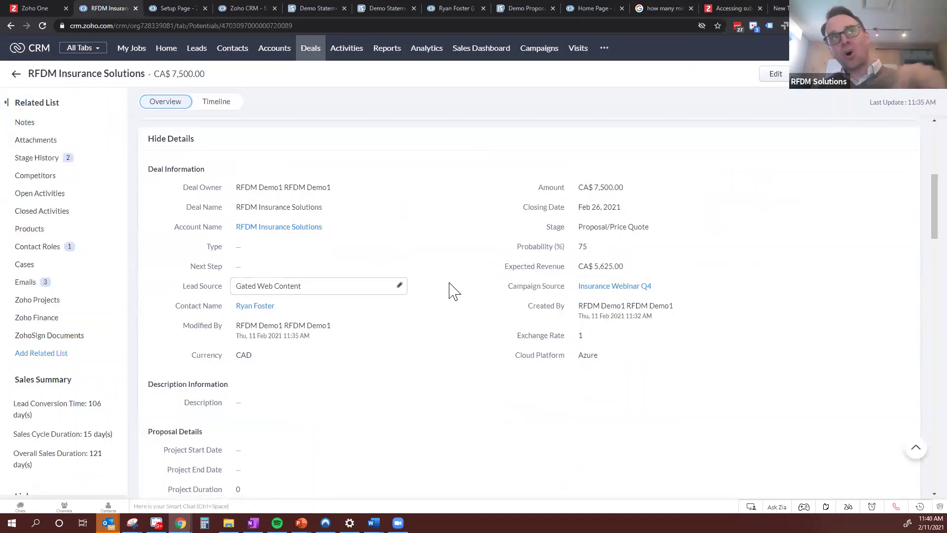
pyautogui.scroll(-2, 450, 289)
pyautogui.scroll(4, 648, 283)
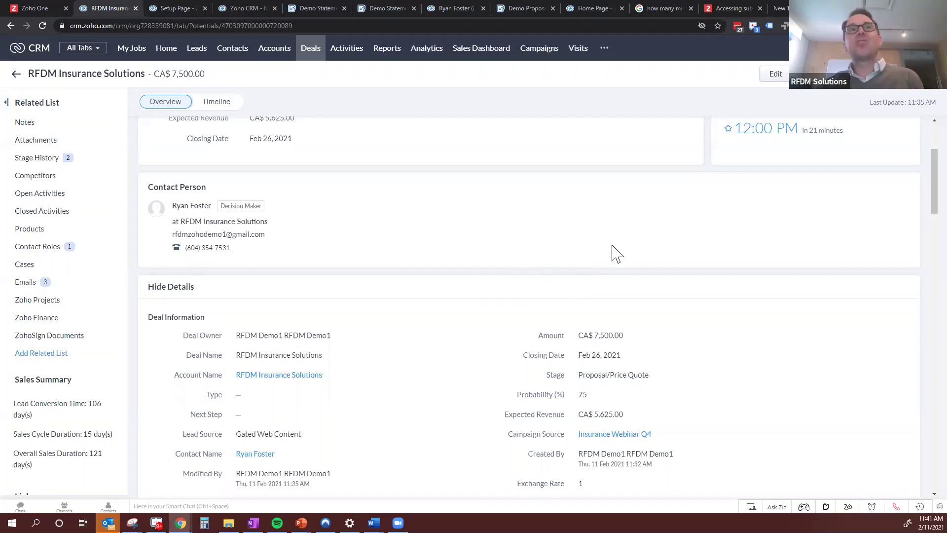
# - Open the deal for editing and set the Project Start Date under Proposal Details to Feb 18, 2021
pyautogui.click(769, 77)
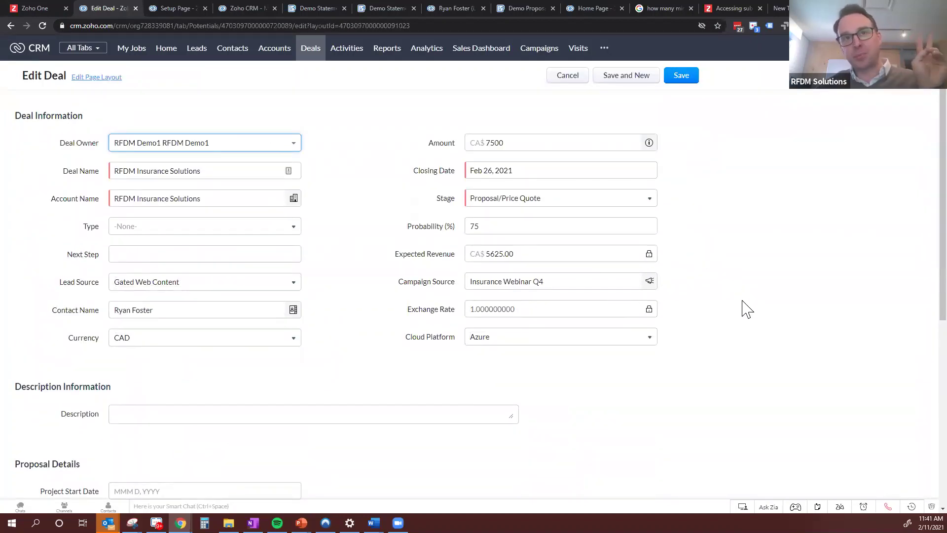
pyautogui.scroll(-5, 708, 272)
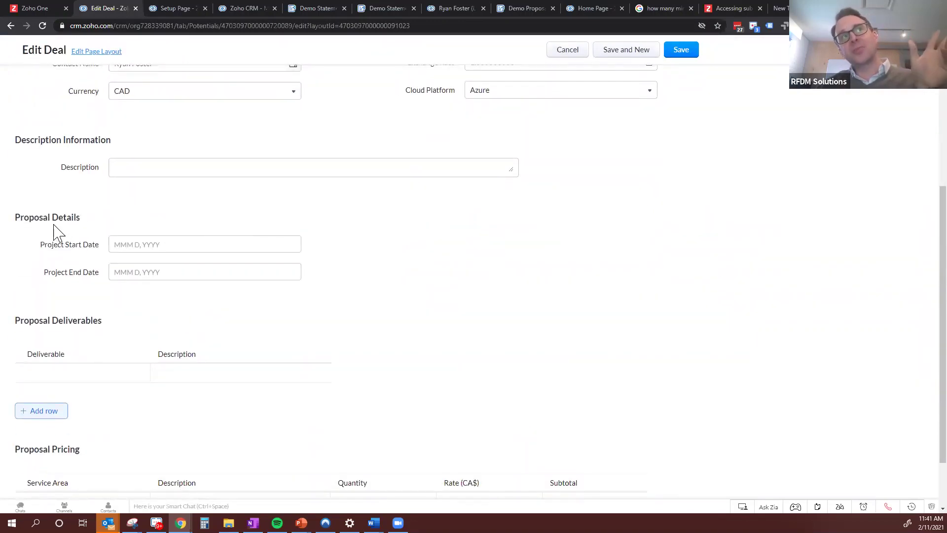
pyautogui.doubleClick(28, 218)
pyautogui.click(57, 218)
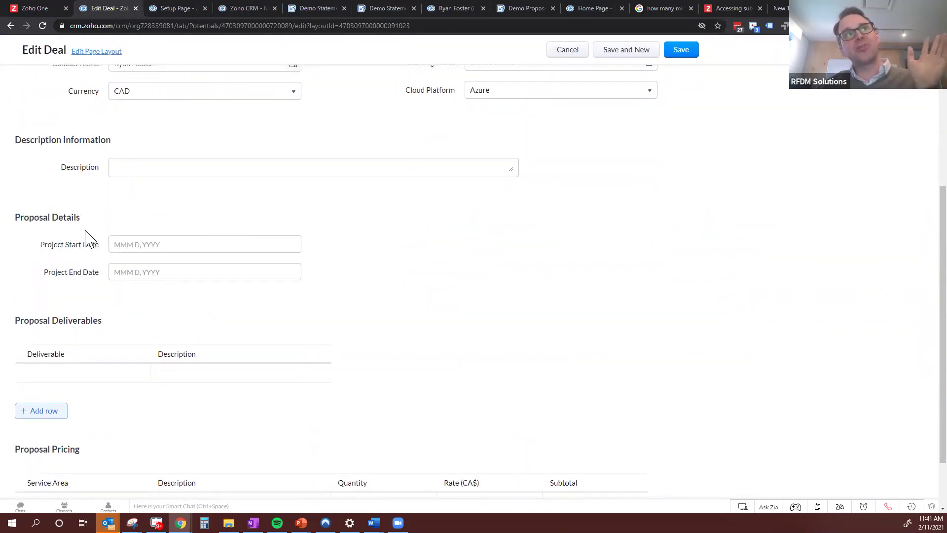
pyautogui.click(173, 244)
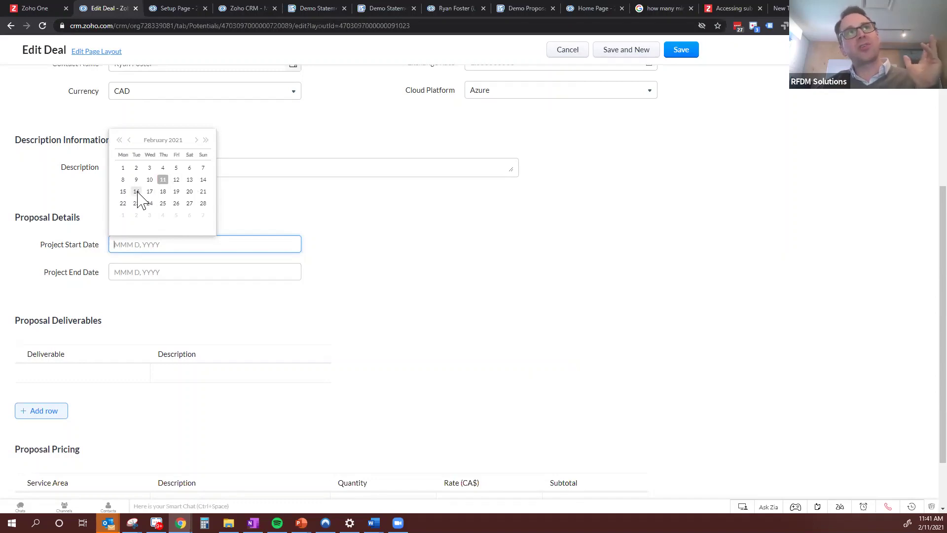
pyautogui.click(164, 193)
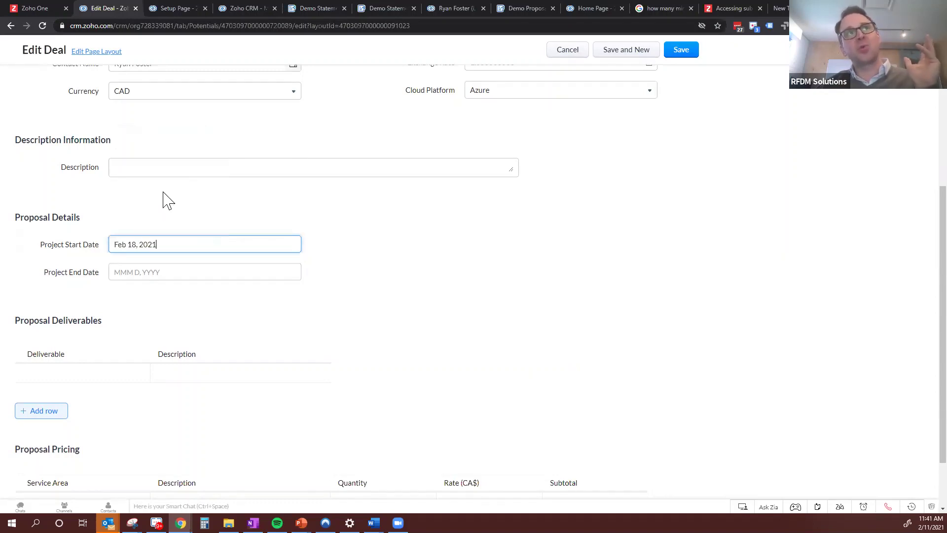
# - Set the Project End Date under Proposal Details to Mar 18, 2021
pyautogui.click(154, 271)
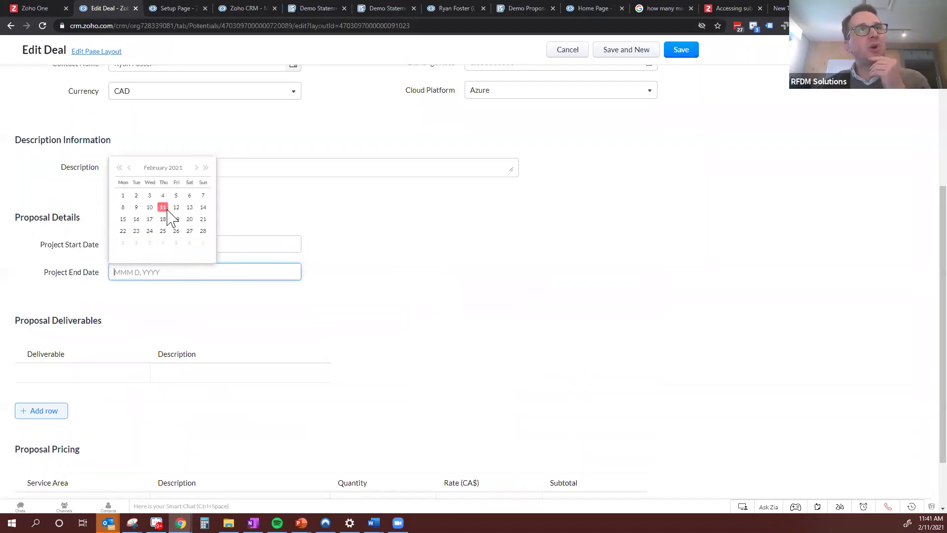
pyautogui.click(196, 168)
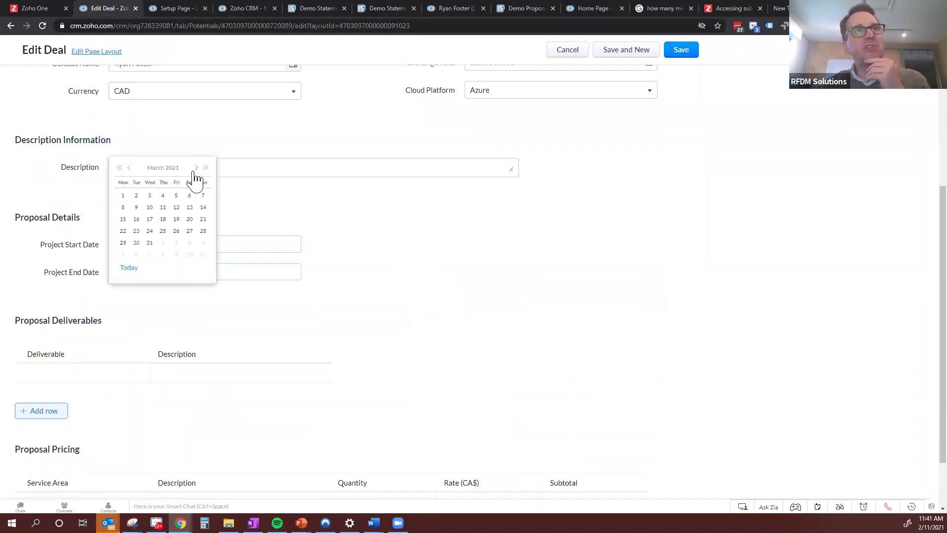
pyautogui.click(162, 219)
pyautogui.click(383, 284)
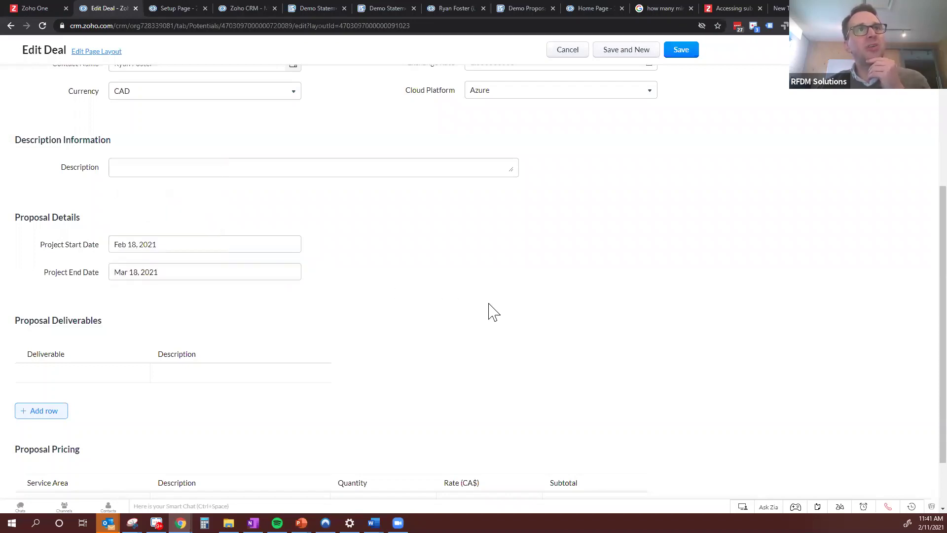
# - Enter "Security Audit of Company Azure Platform" as the deliverable in the first Proposal Deliverables row
pyautogui.scroll(-1, 494, 285)
pyautogui.scroll(-1, 498, 289)
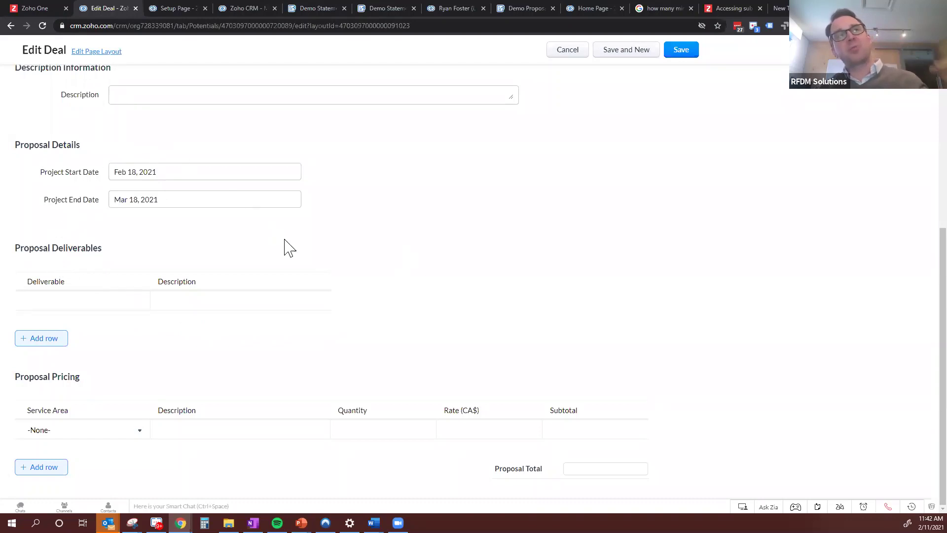
pyautogui.click(81, 301)
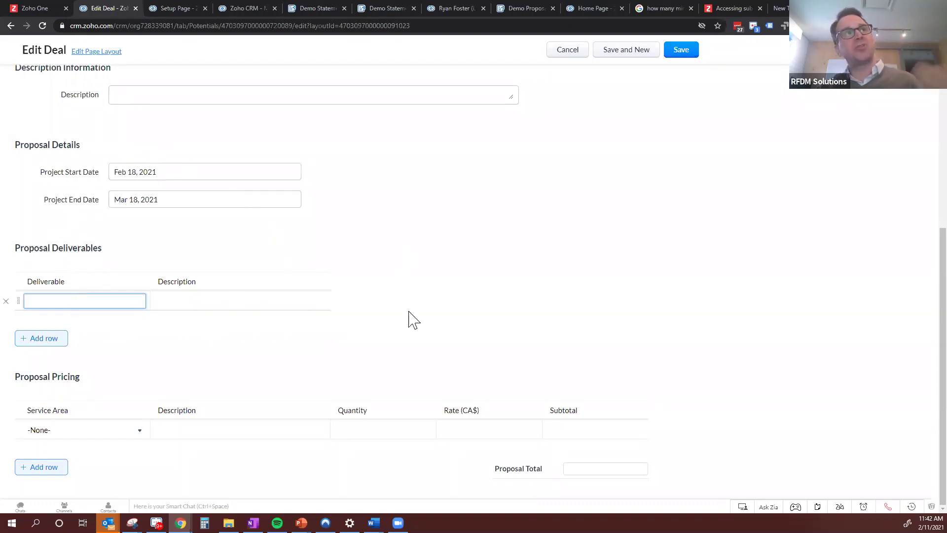
pyautogui.write('Se')
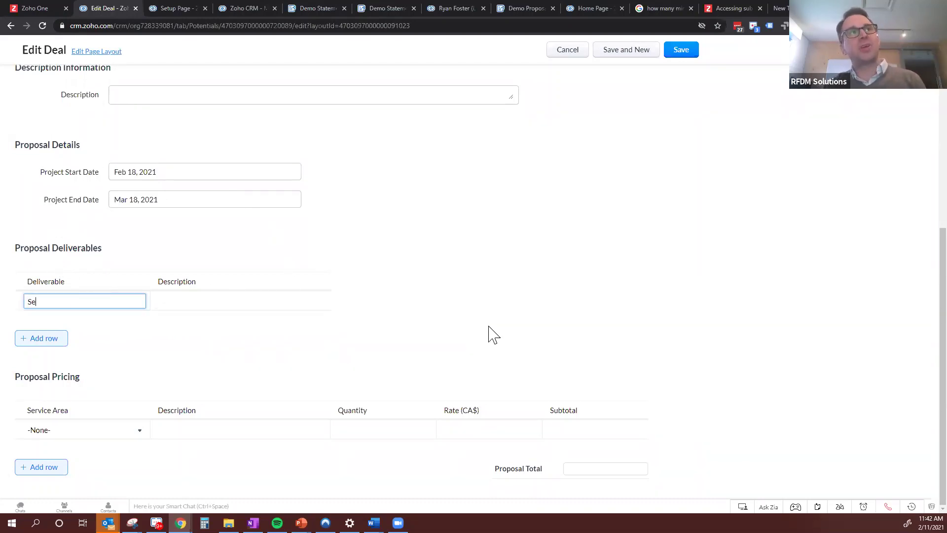
pyautogui.write('curity')
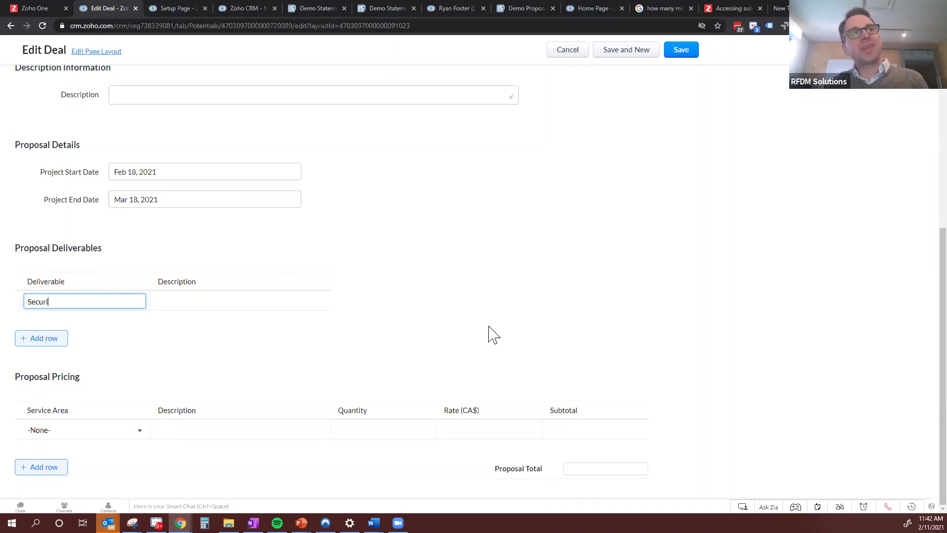
pyautogui.press('BackSpace')
pyautogui.press('BackSpace')
pyautogui.press('BackSpace')
pyautogui.press('BackSpace')
pyautogui.press('BackSpace')
pyautogui.press('BackSpace')
pyautogui.write('D')
pyautogui.press('BackSpace')
pyautogui.write('Srcurity ')
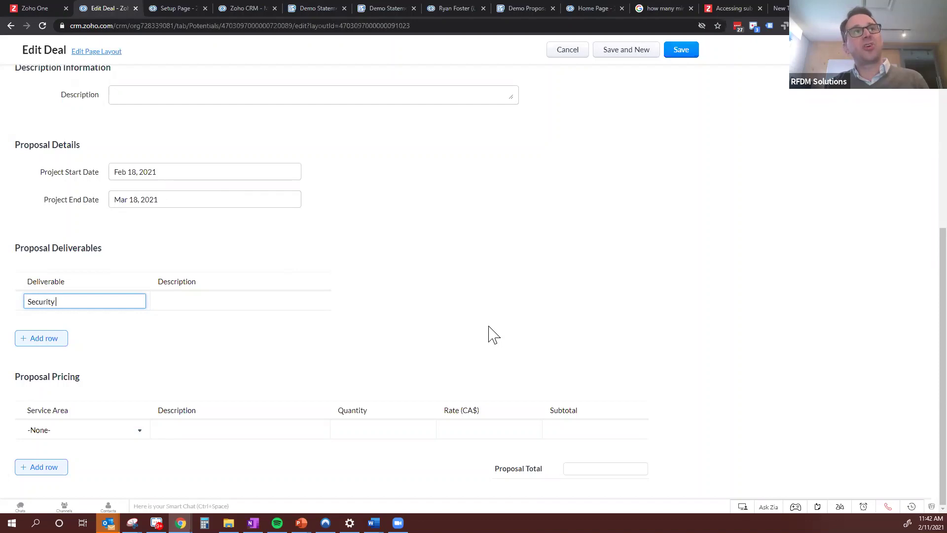
pyautogui.write('Audit of Co')
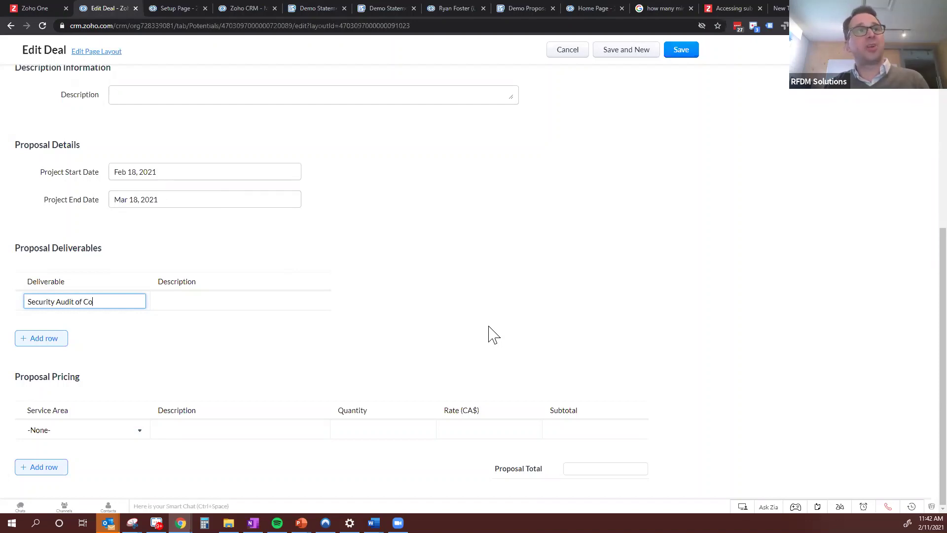
pyautogui.write('mpany Azure')
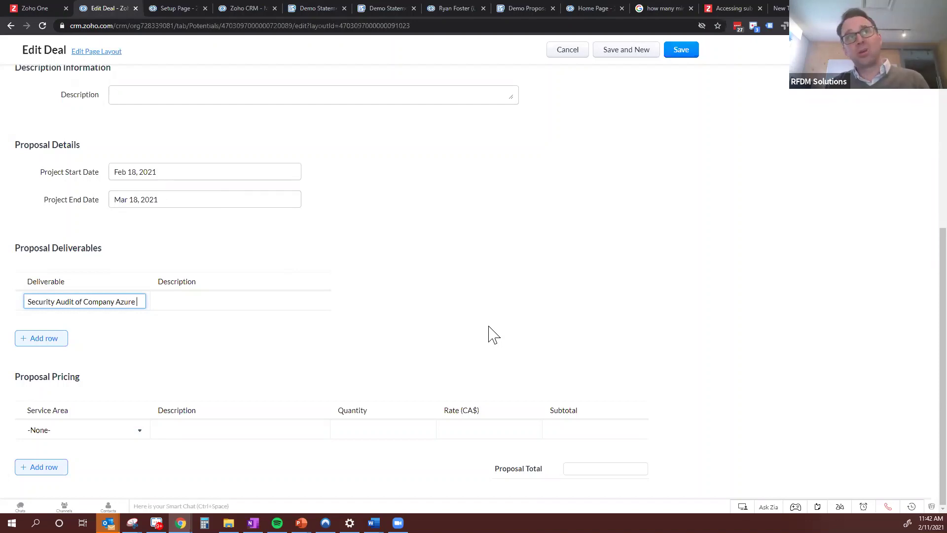
pyautogui.write(' Platform')
pyautogui.press('Tab')
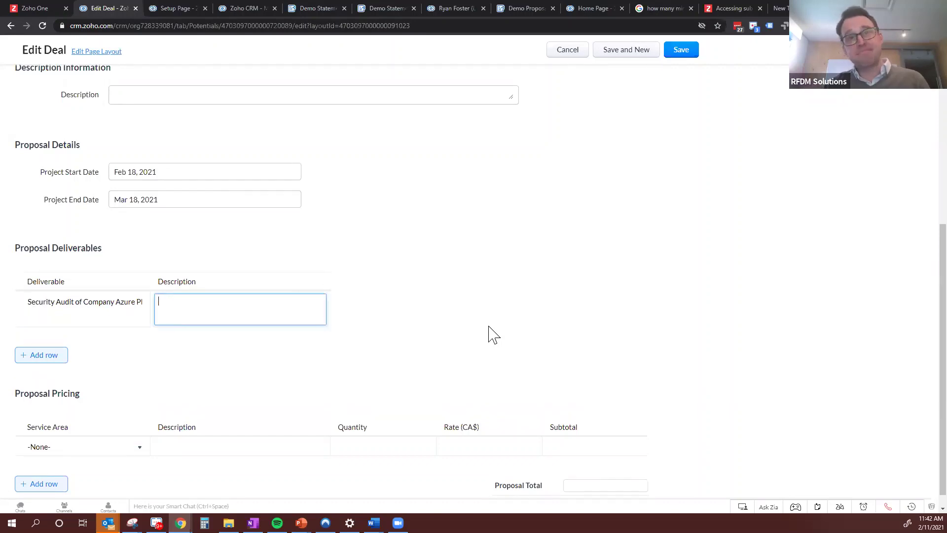
# - Describe the security audit deliverable as "The team will do an indepth analysis of the Client's current security posture."
pyautogui.write('The team will ')
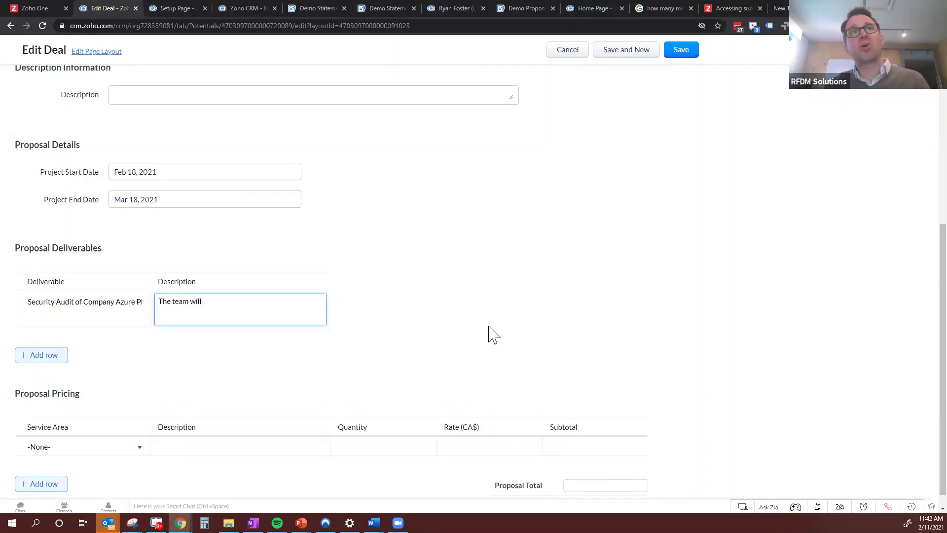
pyautogui.write('do an indepth')
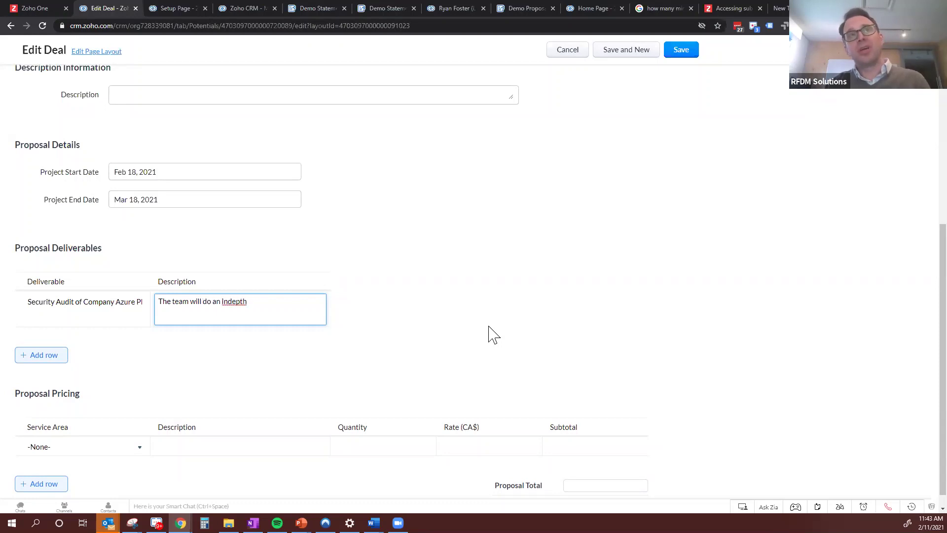
pyautogui.write(' analyti')
pyautogui.write('sis of')
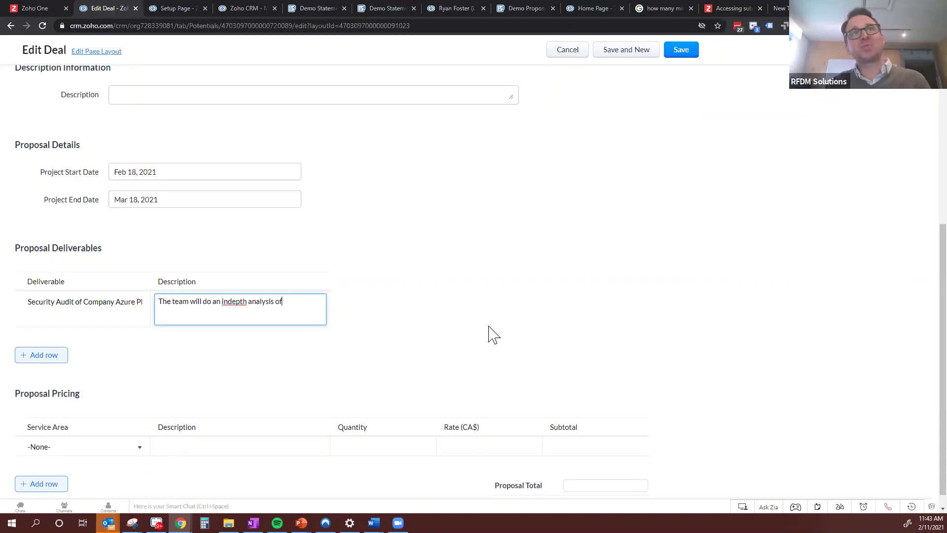
pyautogui.write(' the Cl')
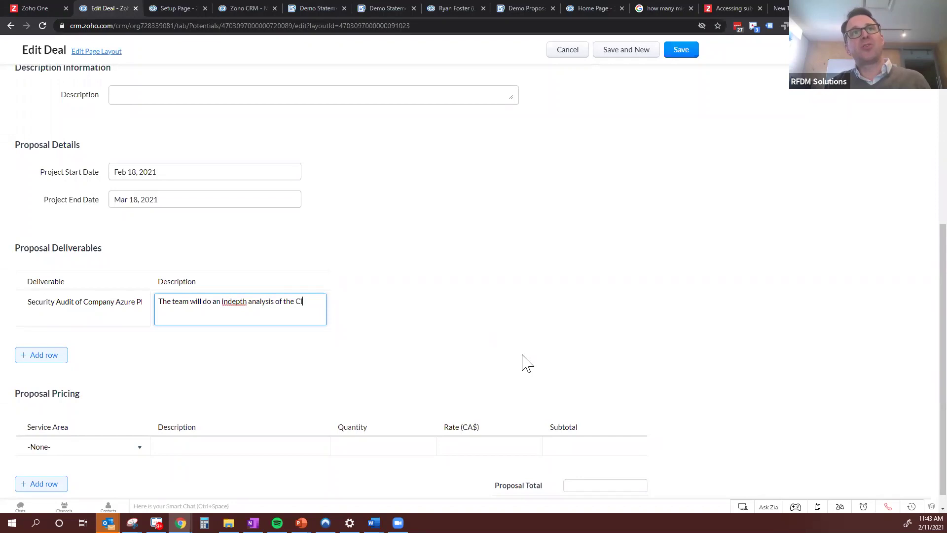
pyautogui.write("ient's current sec")
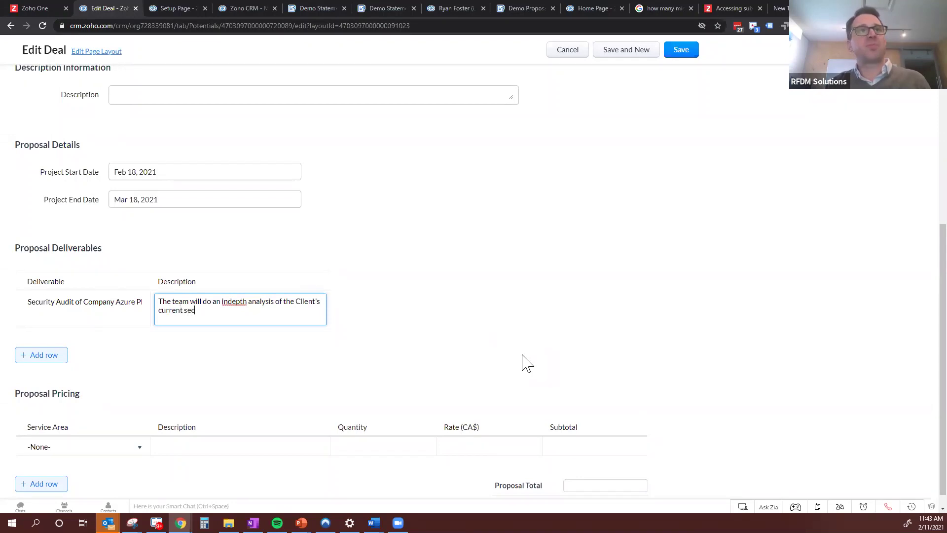
pyautogui.write('urity posture.')
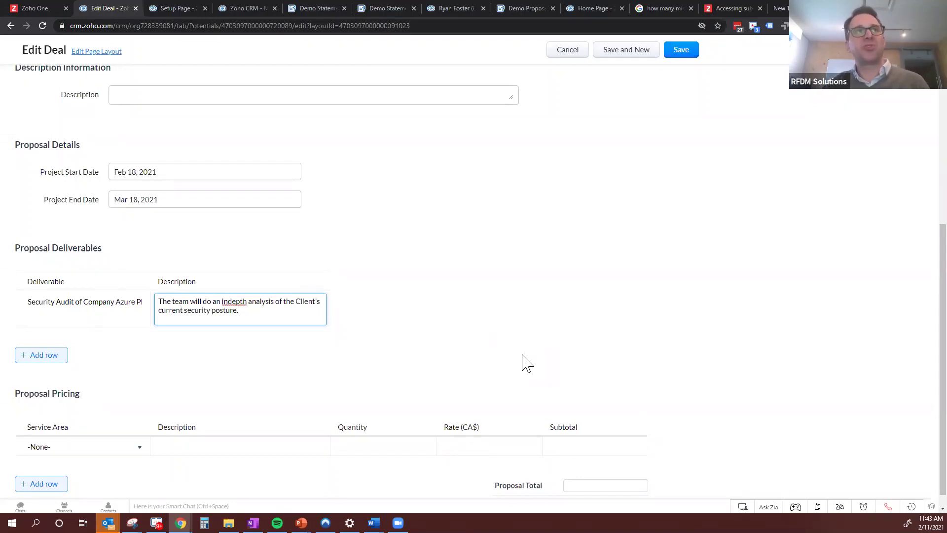
pyautogui.click(495, 293)
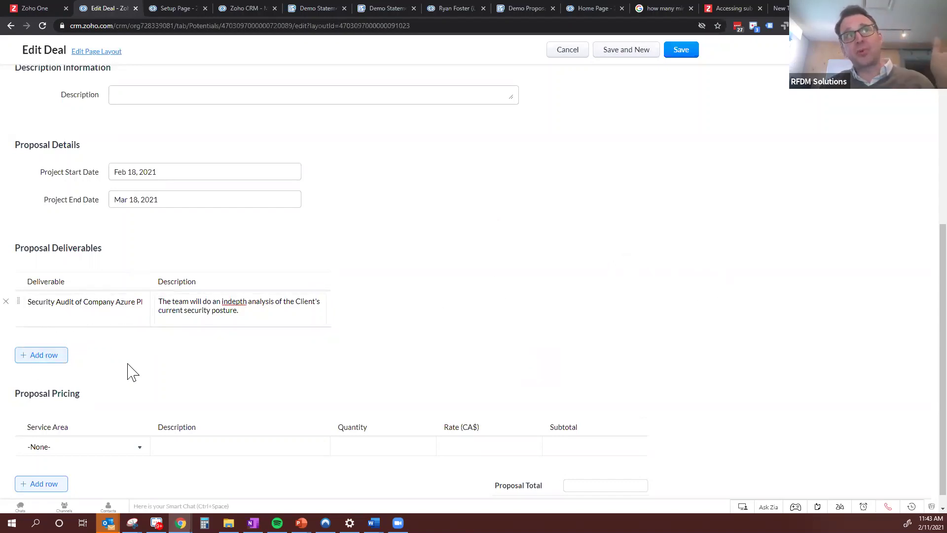
# - Set the service area of the first Proposal Pricing row to Security Audit
pyautogui.scroll(-1, 419, 244)
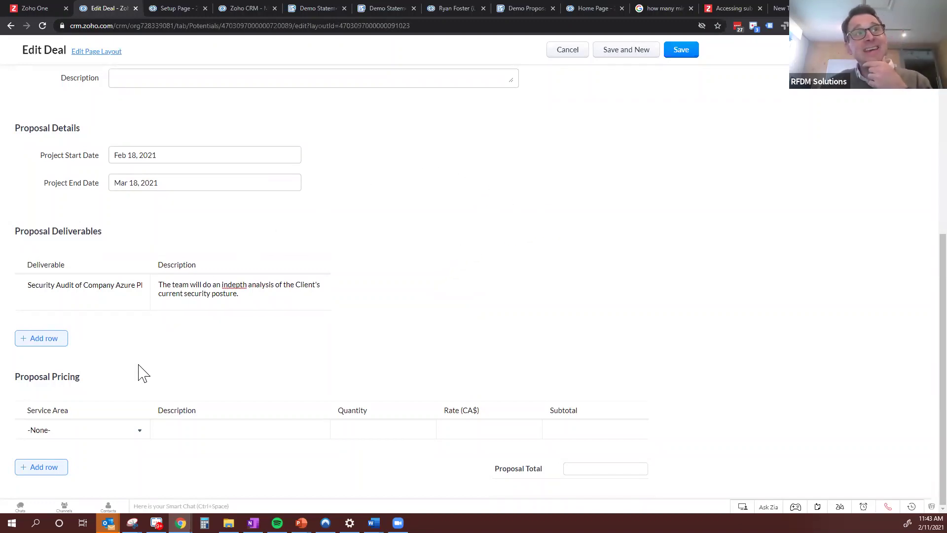
pyautogui.click(176, 434)
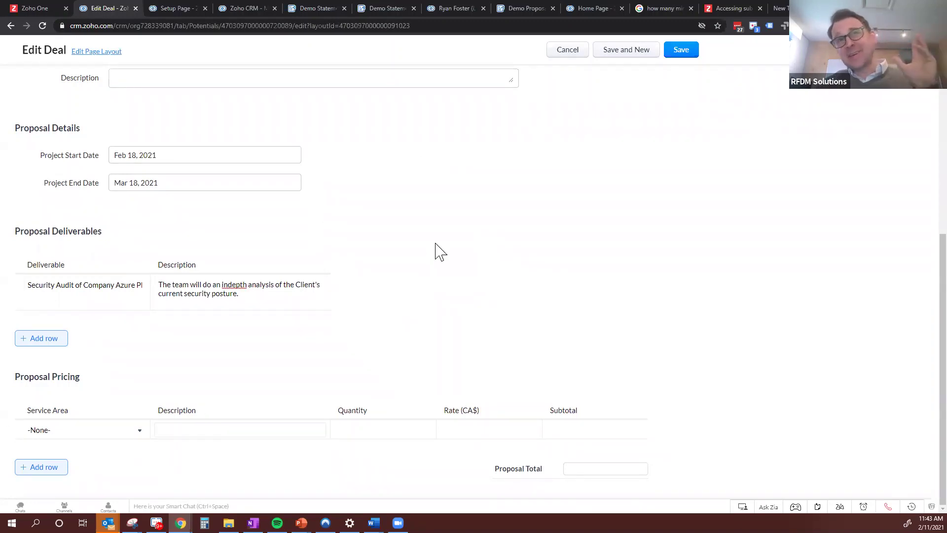
pyautogui.click(648, 395)
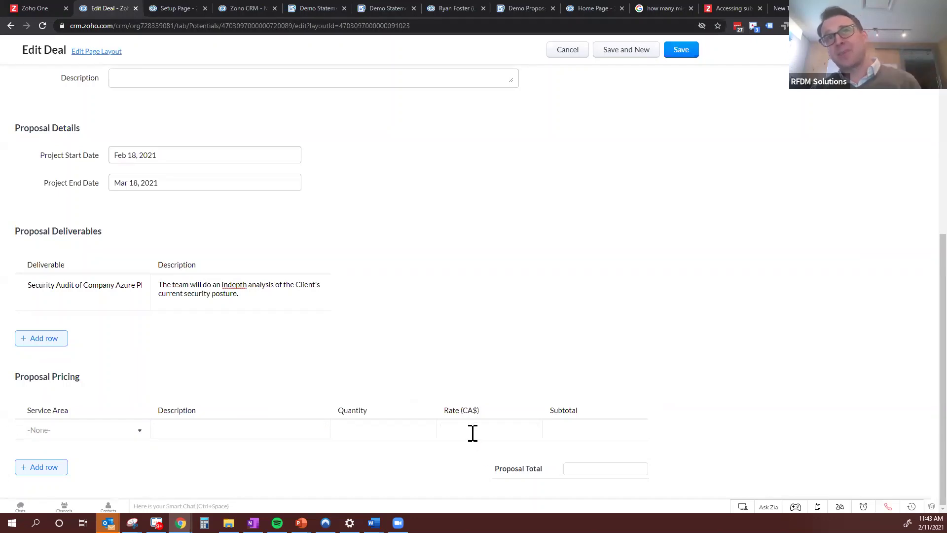
pyautogui.click(90, 434)
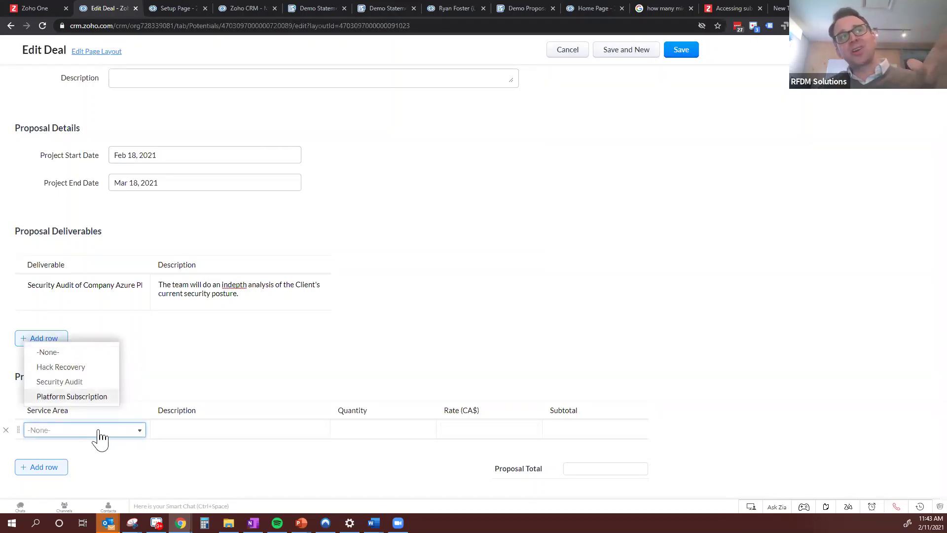
pyautogui.click(78, 382)
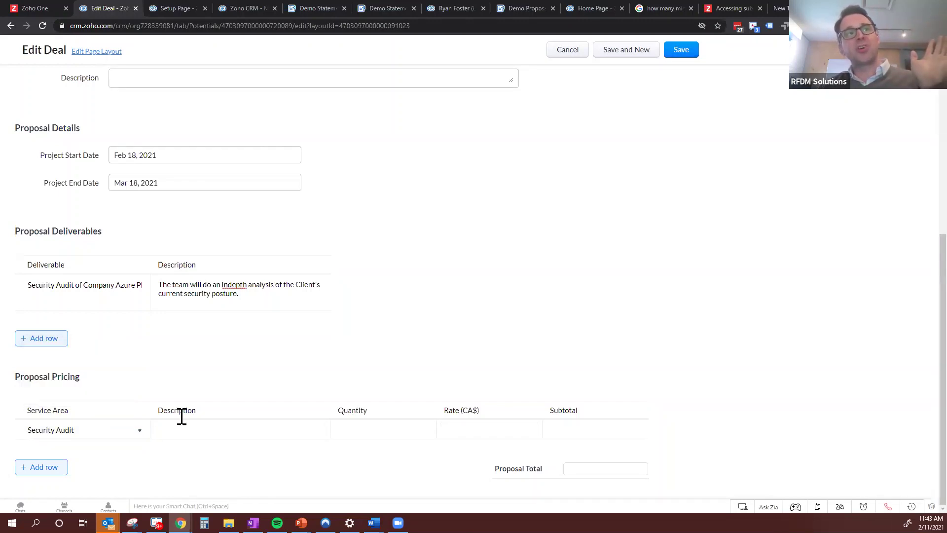
# - Enter "Review of Security Posture" as the description of the Security Audit pricing row
pyautogui.click(201, 429)
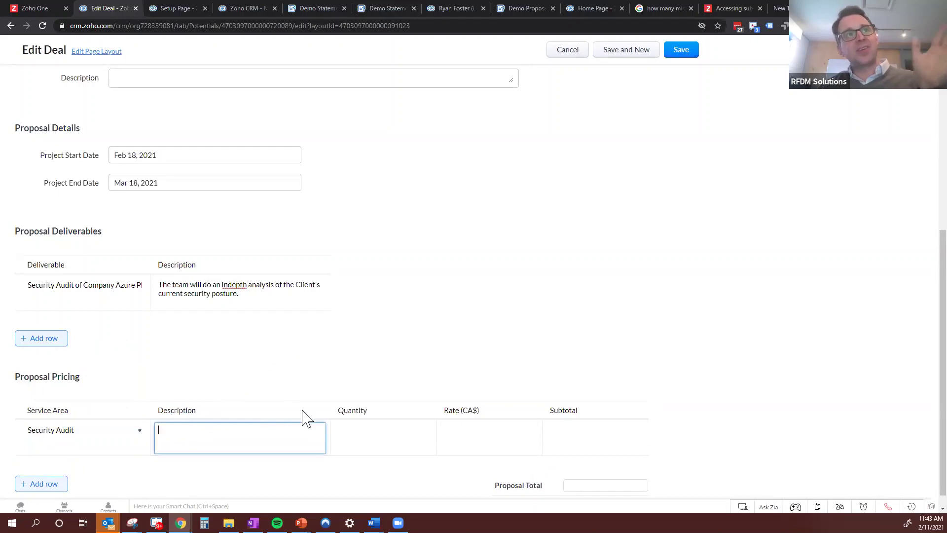
pyautogui.write('Seurit')
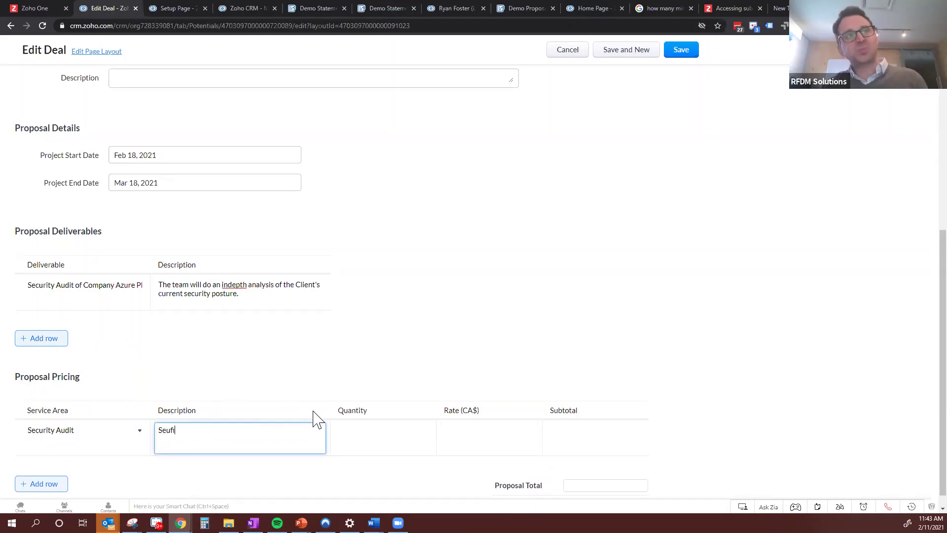
pyautogui.press('BackSpace')
pyautogui.press('BackSpace')
pyautogui.press('BackSpace')
pyautogui.write('Review of')
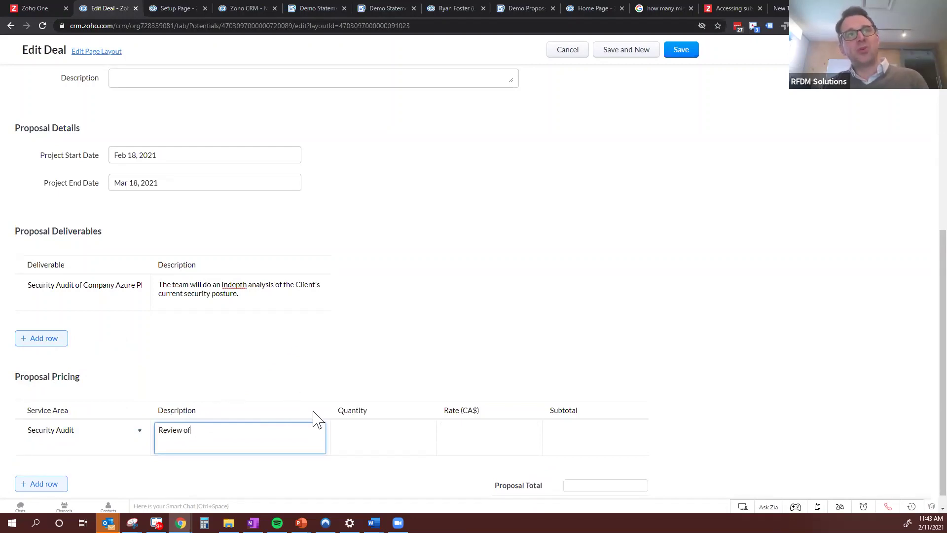
pyautogui.press('Return')
pyautogui.press('BackSpace')
pyautogui.write('Security Post')
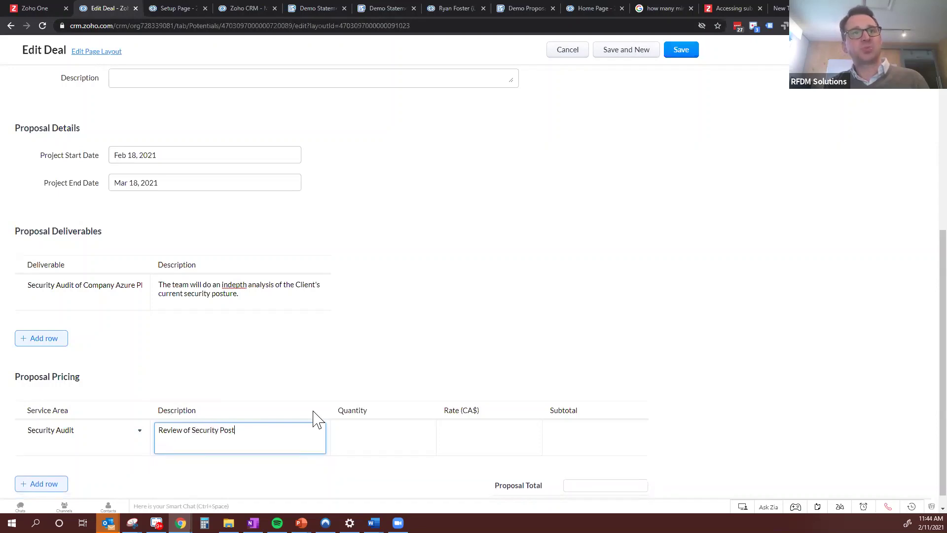
pyautogui.write('re')
# - Set the Security Audit pricing row's quantity to 1 and its rate to CA$ 5000
pyautogui.press('Tab')
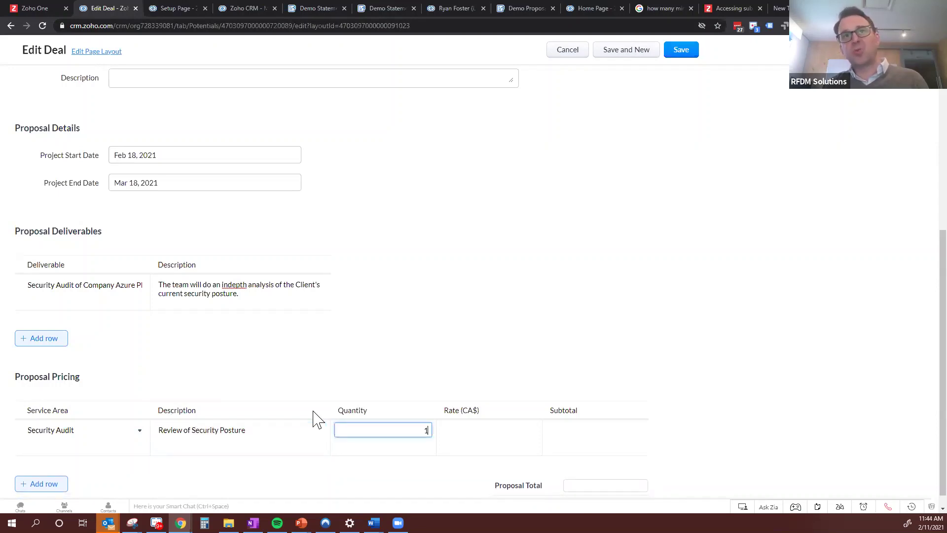
pyautogui.press('Tab')
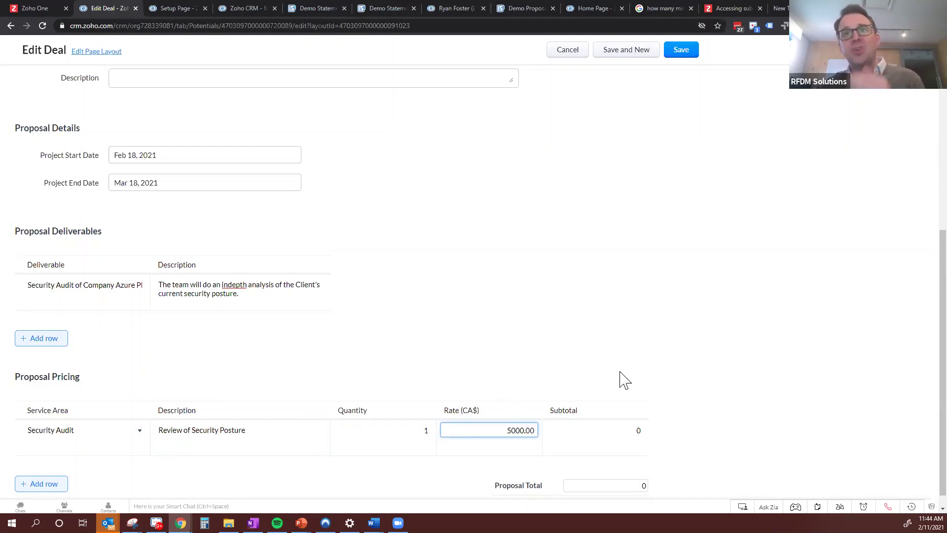
pyautogui.scroll(-1, 354, 417)
# - Add a second Proposal Pricing row for Platform Subscription with the description "5 X Platform Licence"
pyautogui.click(39, 466)
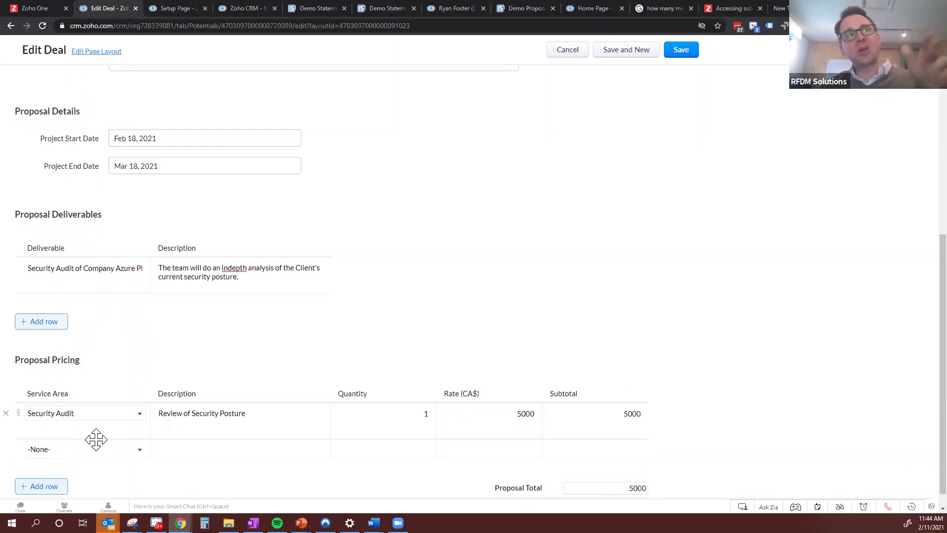
pyautogui.click(99, 455)
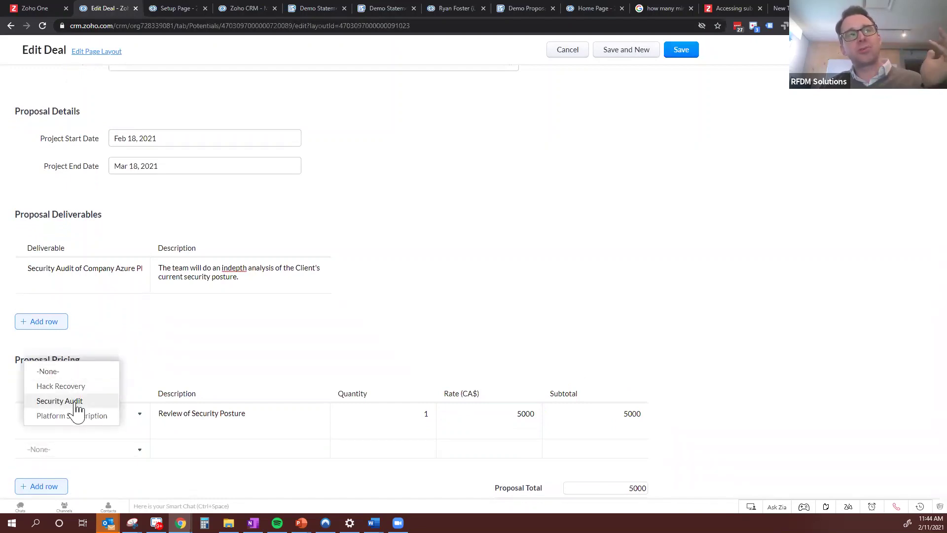
pyautogui.click(77, 416)
pyautogui.click(173, 450)
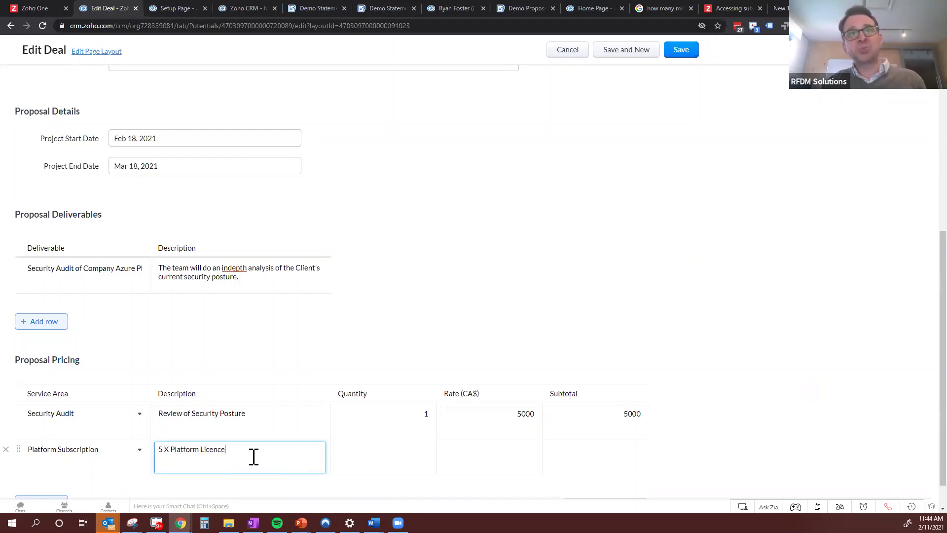
# - Set the Platform Subscription row's quantity to 5 and rate to CA$ 50, and save the deal
pyautogui.press('Tab')
pyautogui.press('Tab')
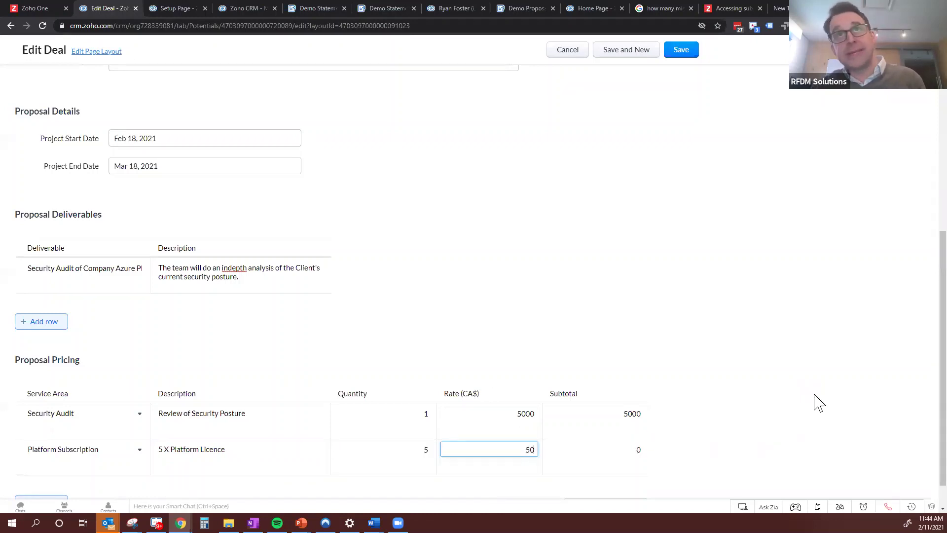
pyautogui.click(788, 393)
pyautogui.scroll(-1, 788, 393)
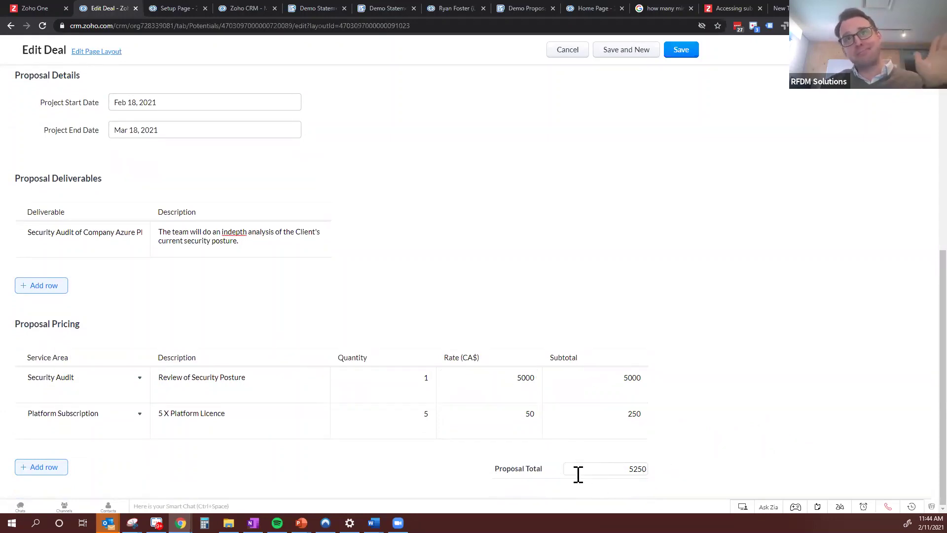
pyautogui.click(680, 50)
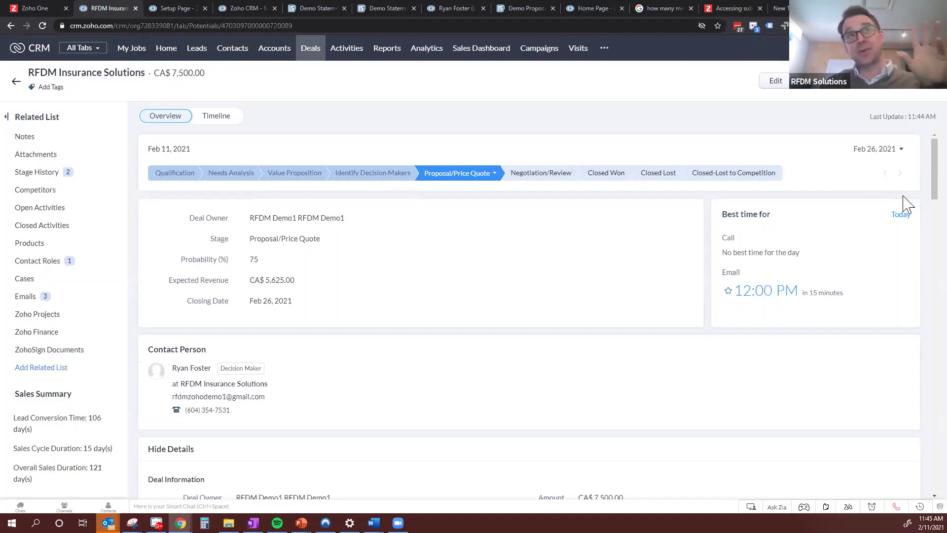
# - Start a mail merge for the deal using the Demo Statement of Work.docx template and preview the merged document
pyautogui.click(919, 95)
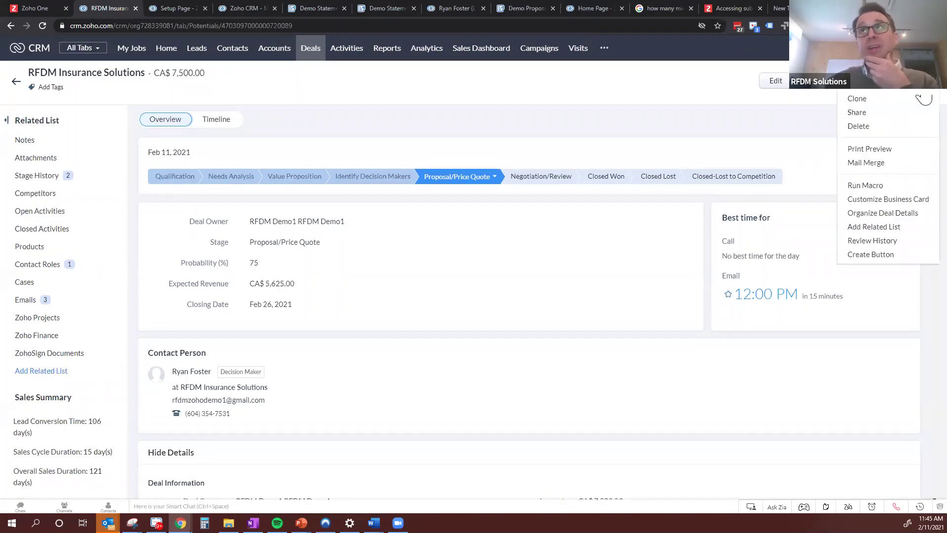
pyautogui.click(866, 164)
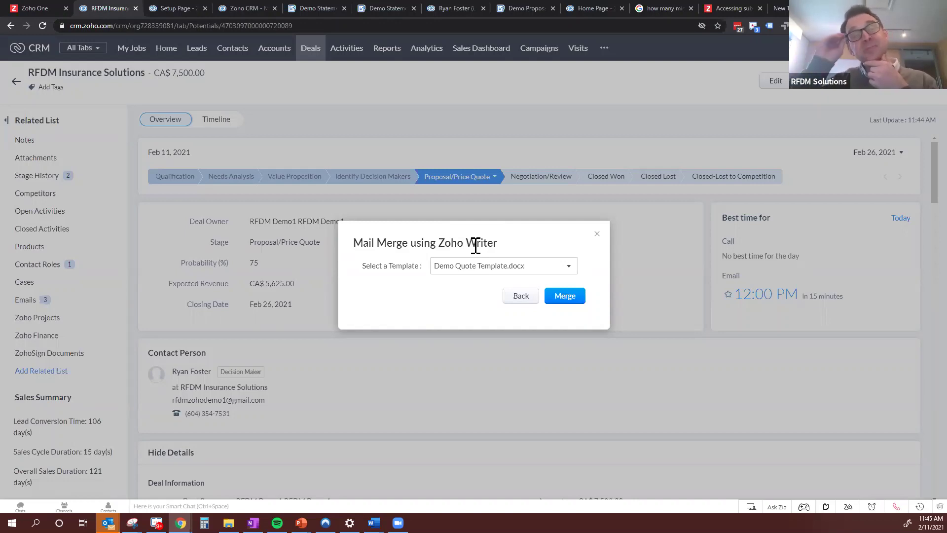
pyautogui.click(568, 269)
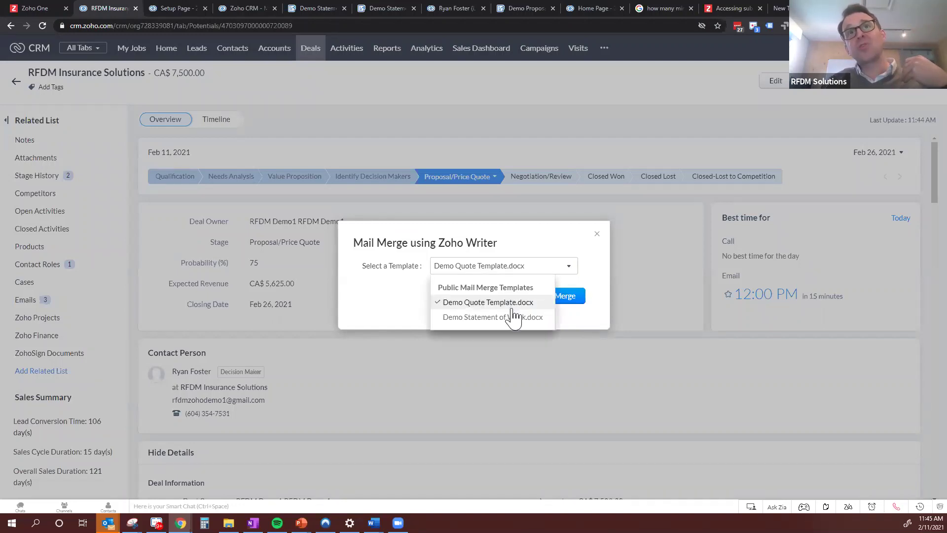
pyautogui.click(485, 317)
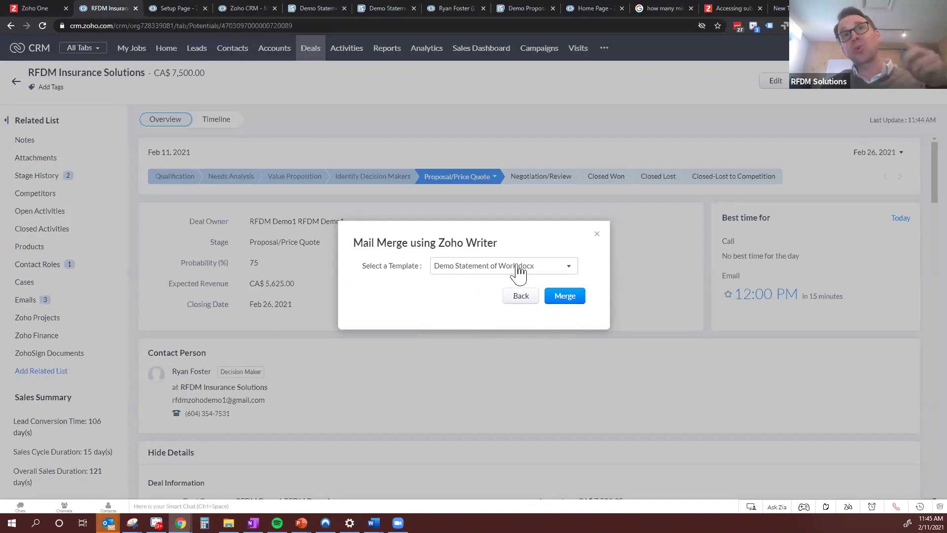
pyautogui.click(567, 297)
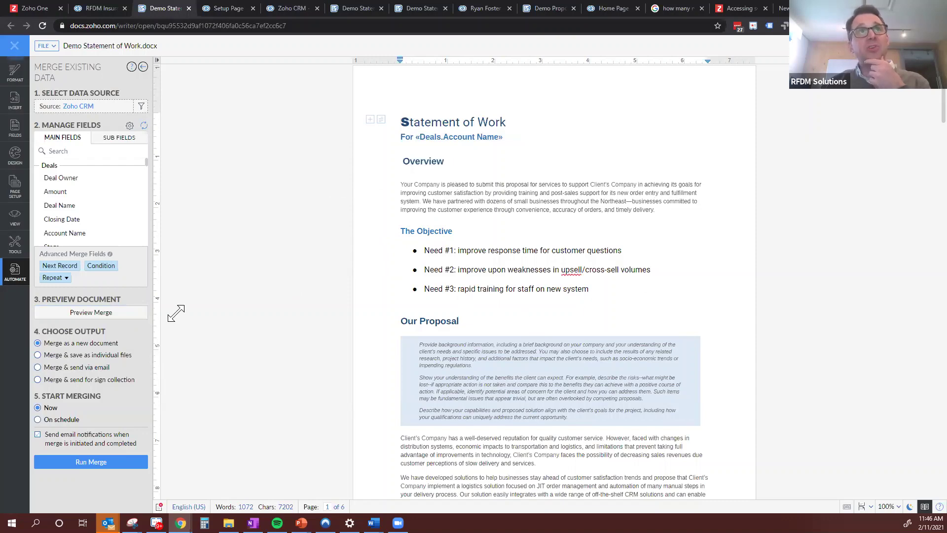
pyautogui.click(122, 315)
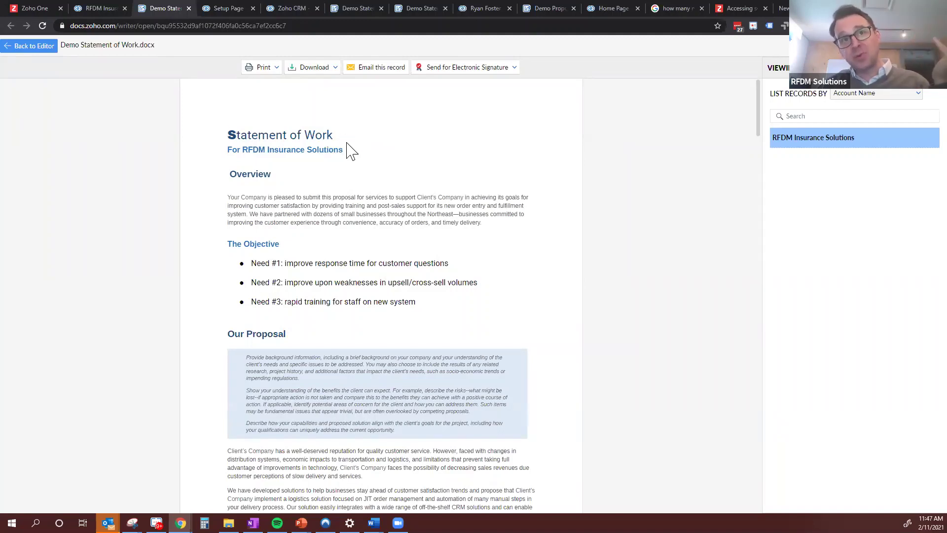
pyautogui.click(29, 47)
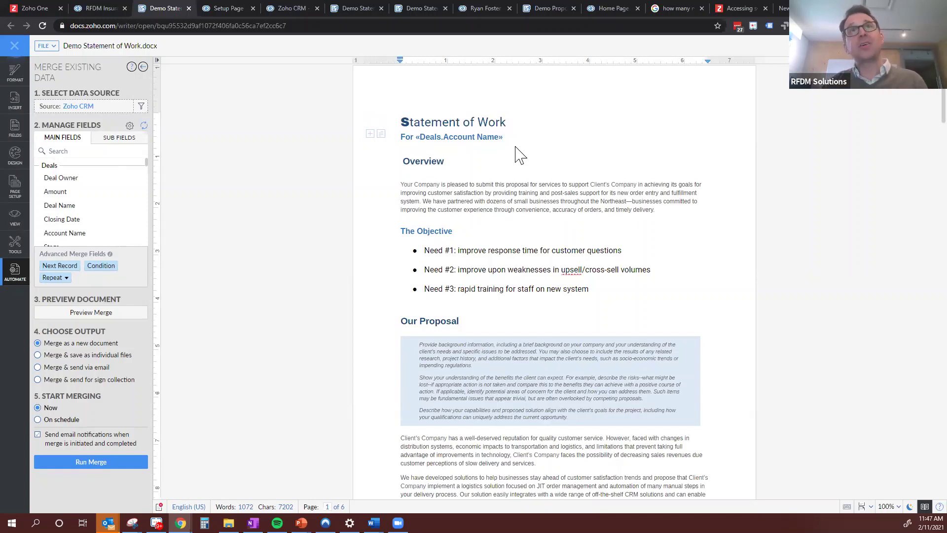
# - Add a "Created by:" line with the Deal Owner merge field below the account name line, and preview the merge
pyautogui.press('Return')
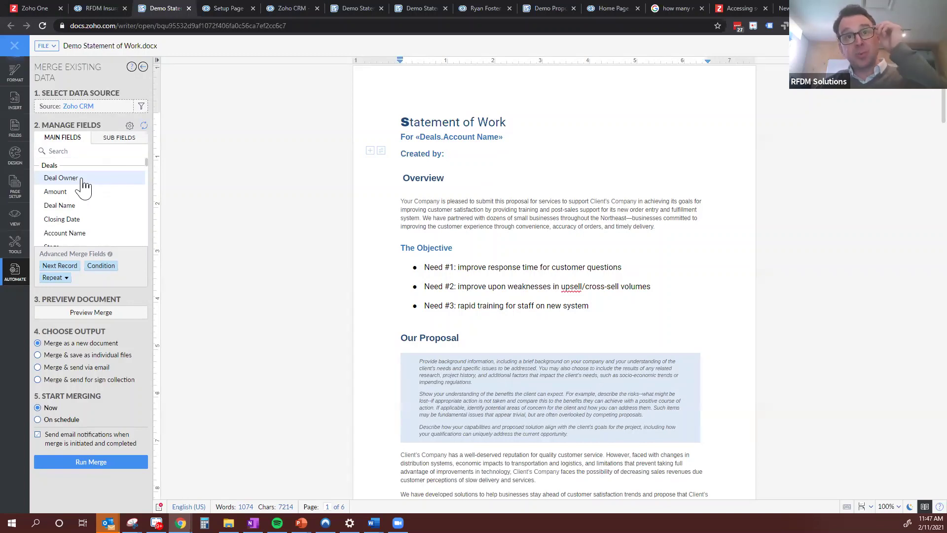
pyautogui.click(83, 180)
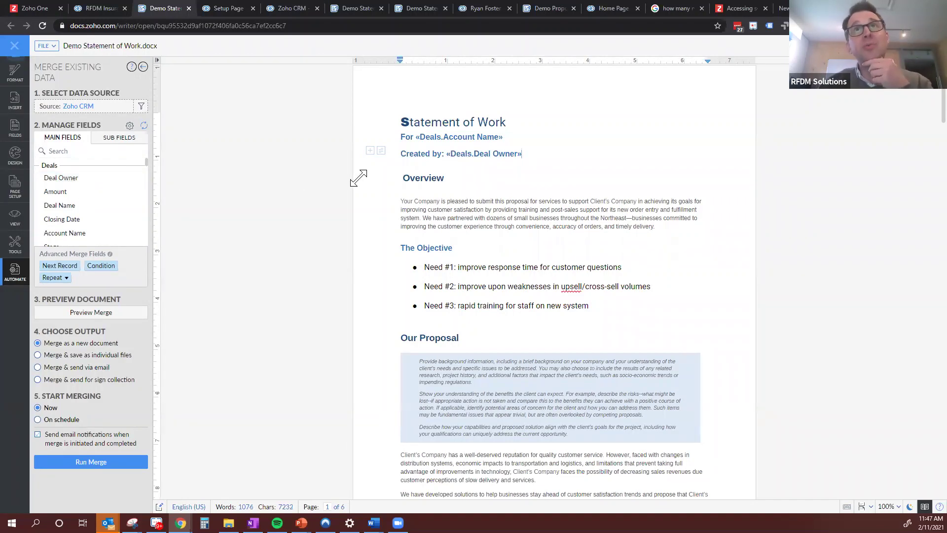
pyautogui.click(94, 313)
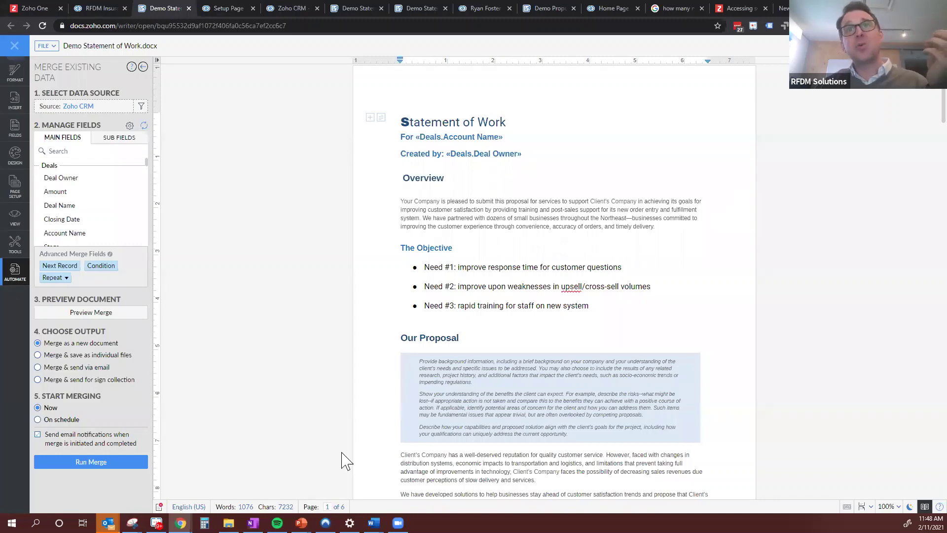
# - Insert the Project Start Date merge field in the Start Date cell of the timeline table's Project Start row
pyautogui.scroll(-7, 626, 182)
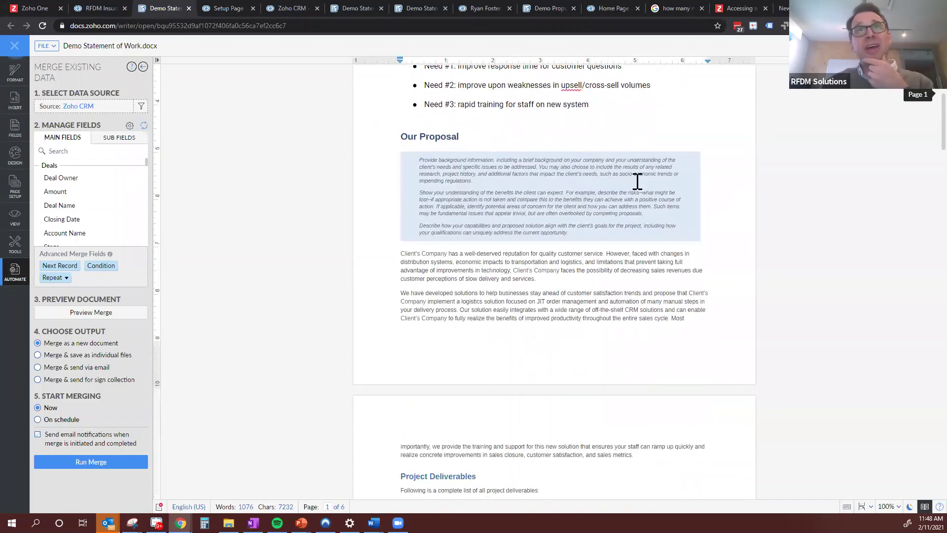
pyautogui.scroll(-3, 640, 190)
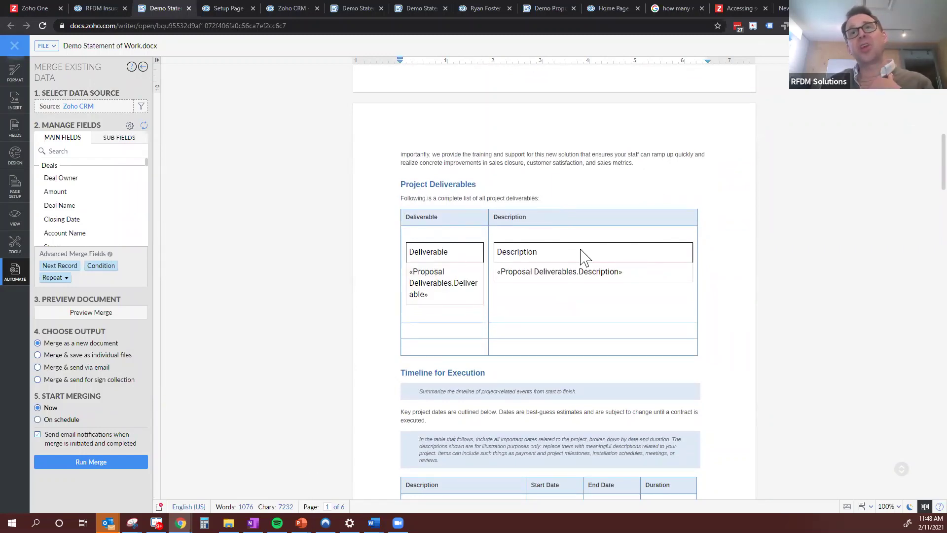
pyautogui.scroll(-6, 659, 247)
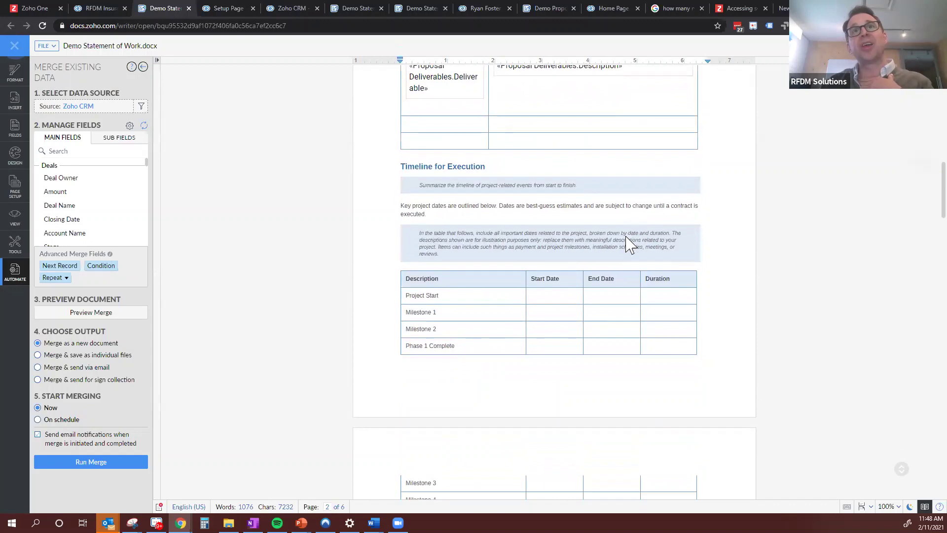
pyautogui.click(563, 210)
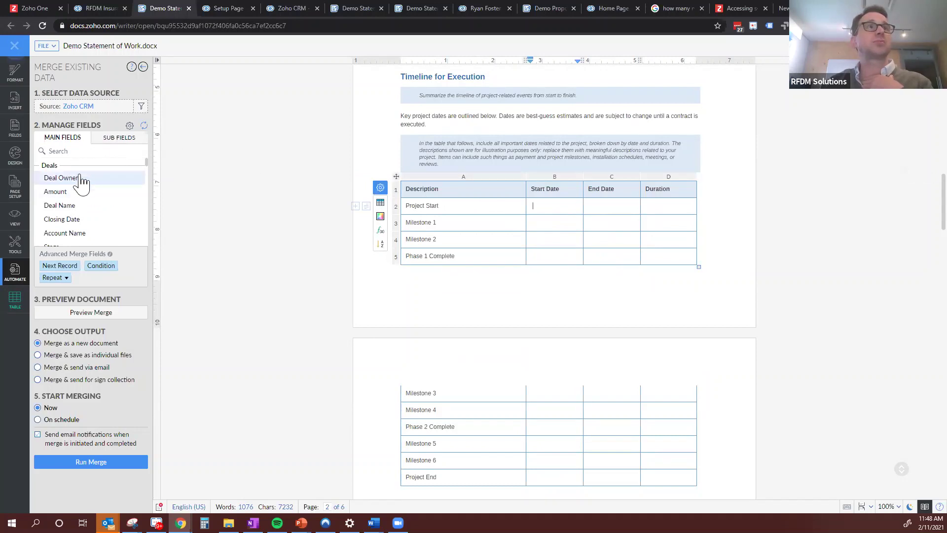
pyautogui.scroll(-5, 82, 195)
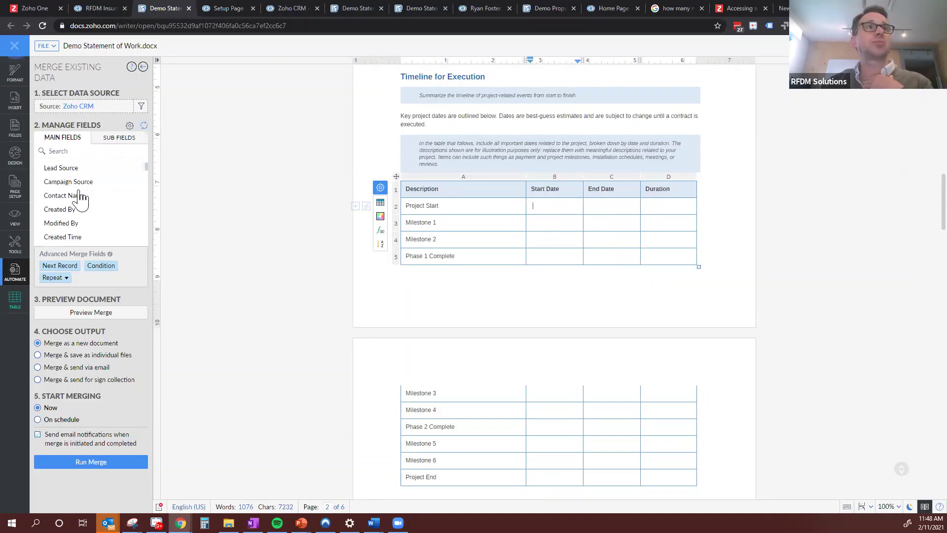
pyautogui.scroll(-6, 84, 202)
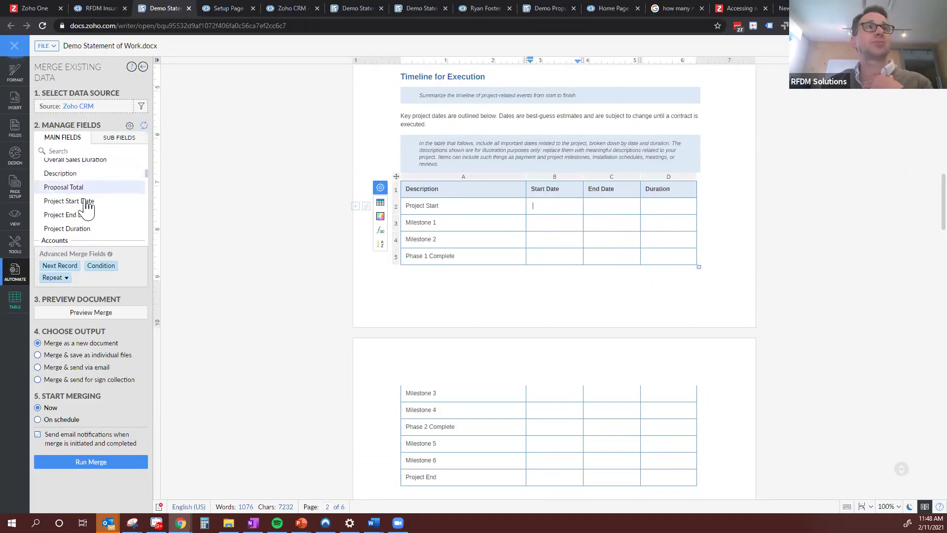
pyautogui.scroll(2, 89, 193)
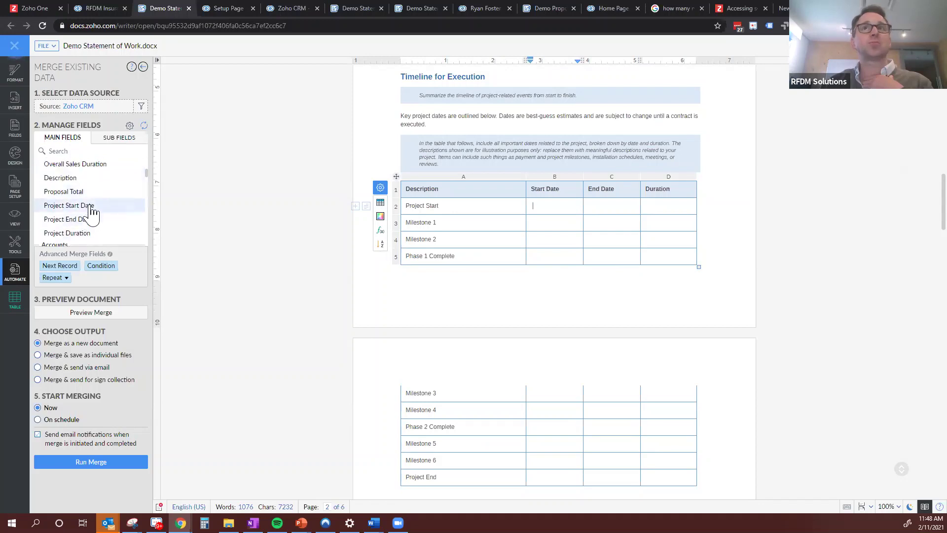
pyautogui.click(91, 207)
# - Insert the Project End Date and Project Duration merge fields in the Project Start row's End Date and Duration cells
pyautogui.click(617, 217)
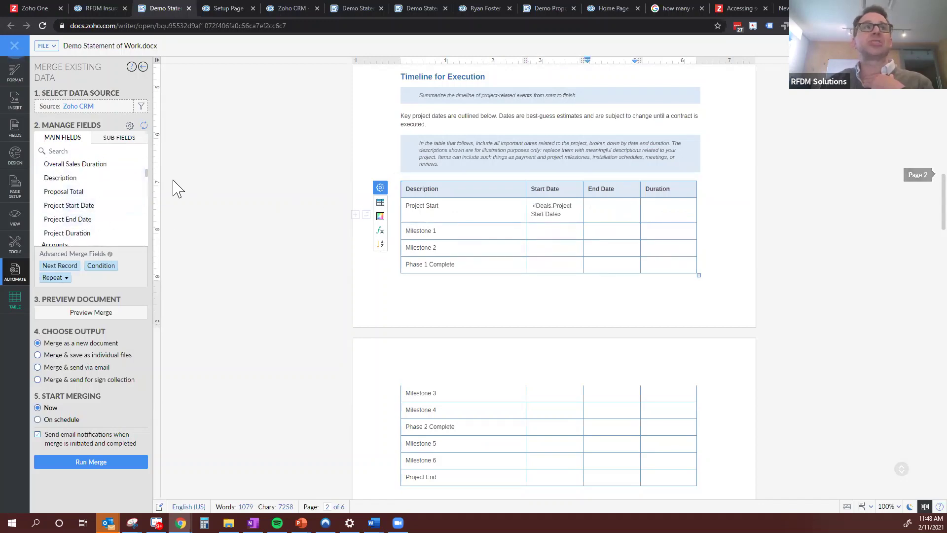
pyautogui.click(74, 218)
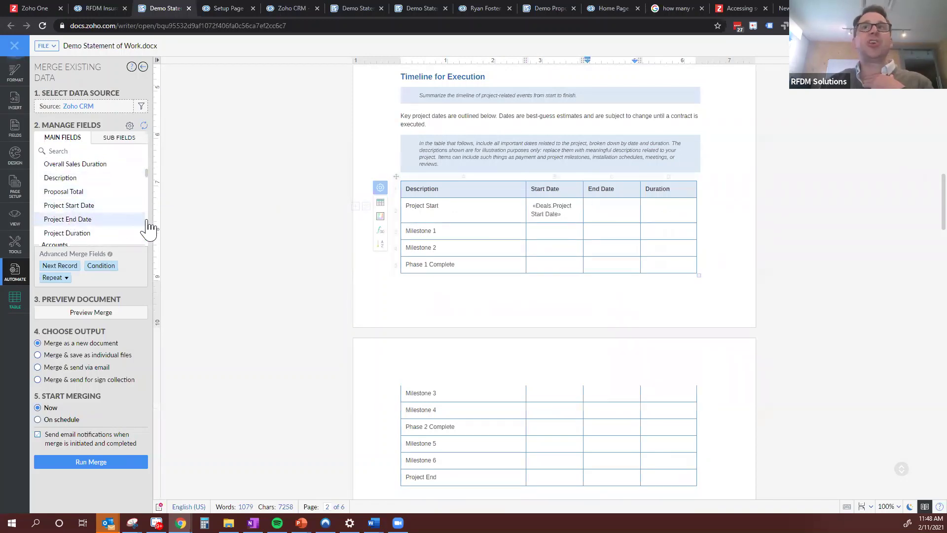
pyautogui.click(658, 215)
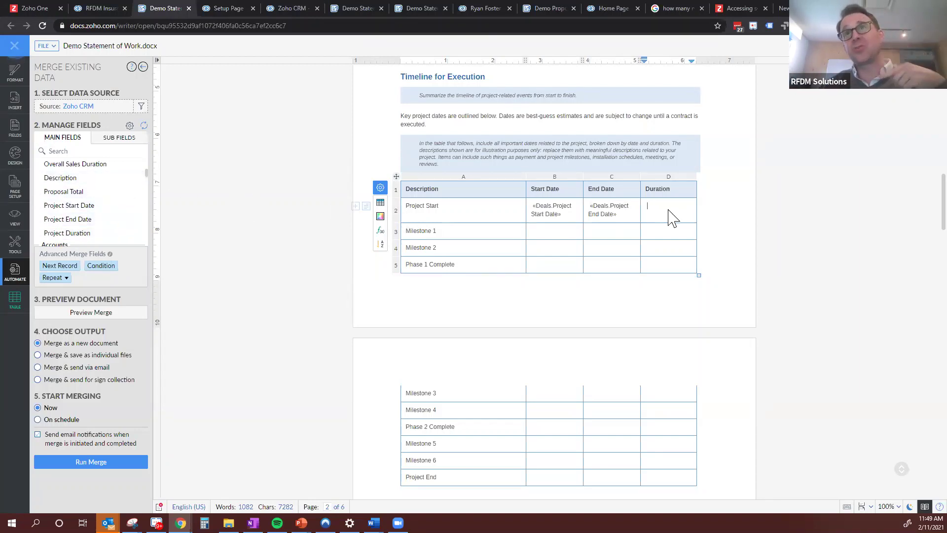
pyautogui.click(92, 233)
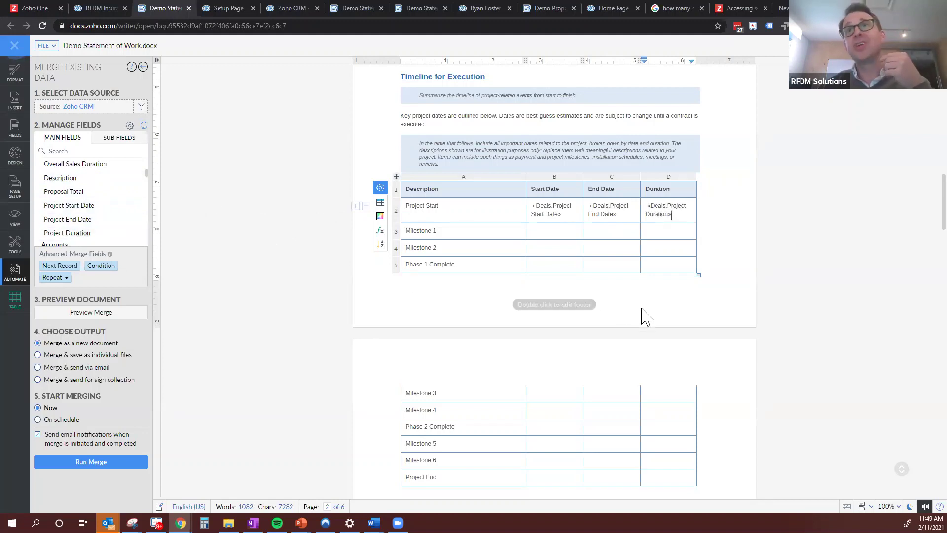
# - Delete the services cost table in the Pricing section
pyautogui.scroll(-10, 680, 313)
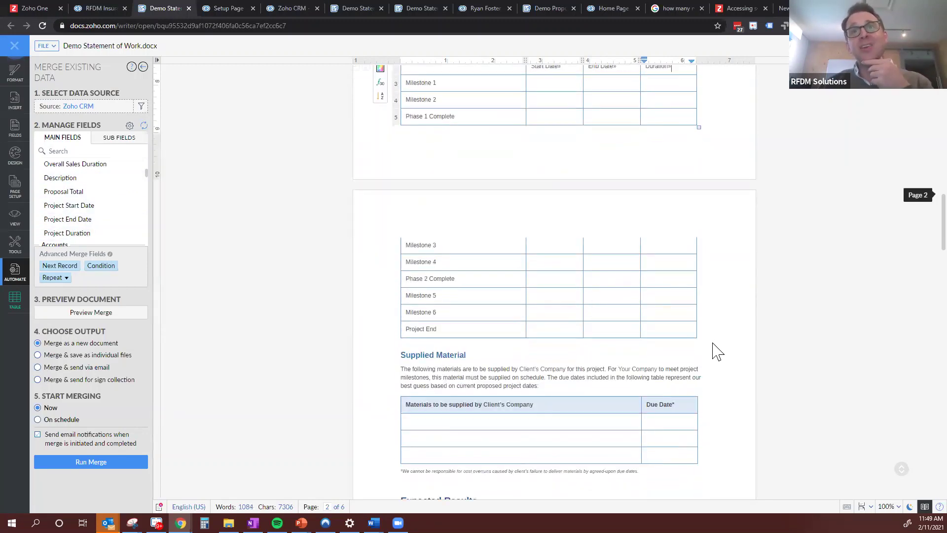
pyautogui.scroll(-12, 705, 336)
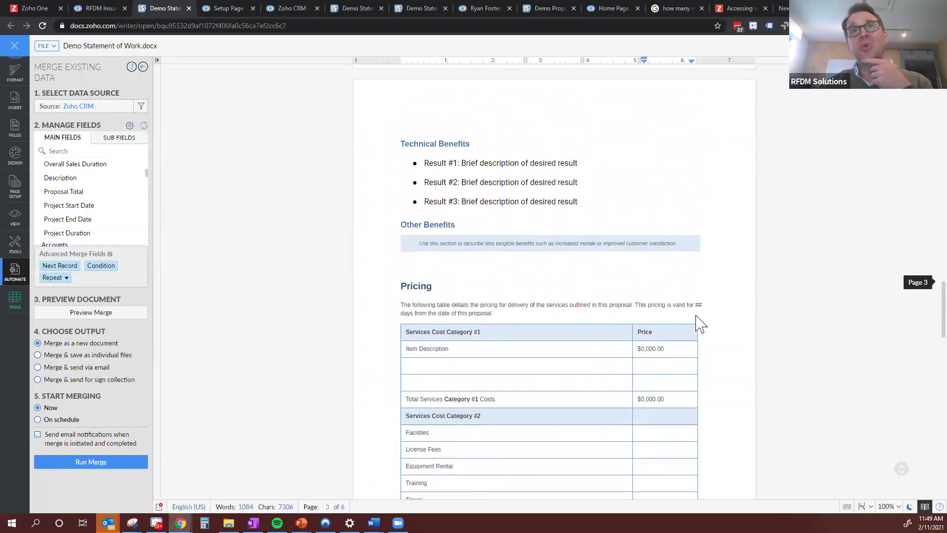
pyautogui.scroll(-2, 696, 313)
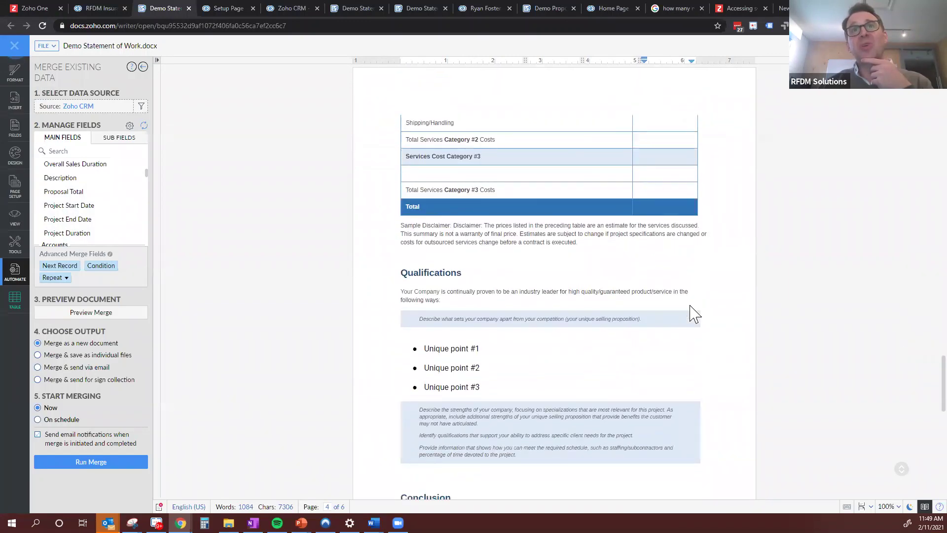
pyautogui.scroll(9, 665, 321)
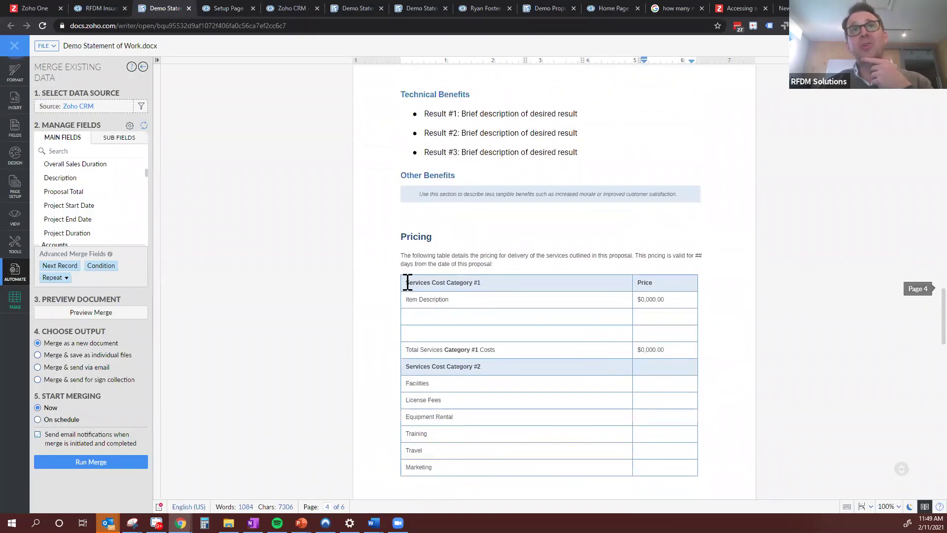
pyautogui.click(408, 282)
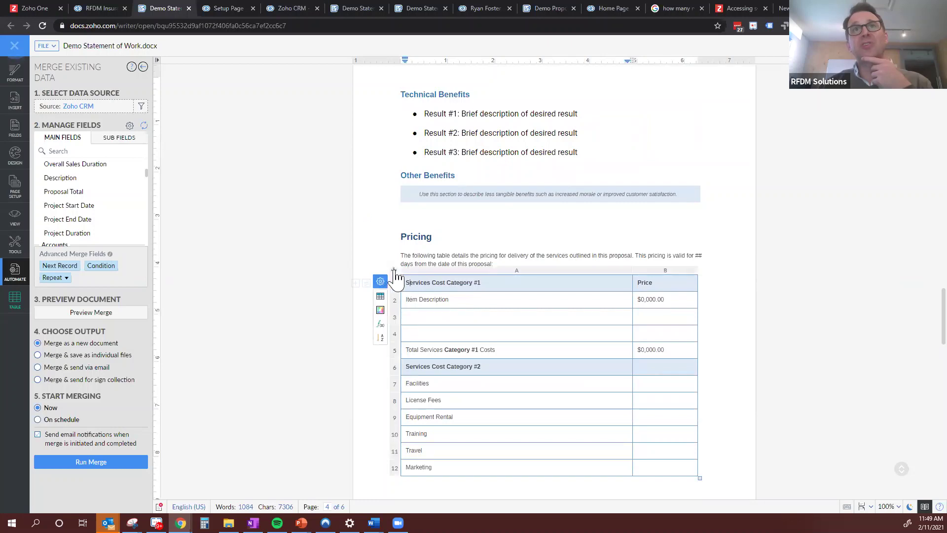
pyautogui.rightClick(395, 270)
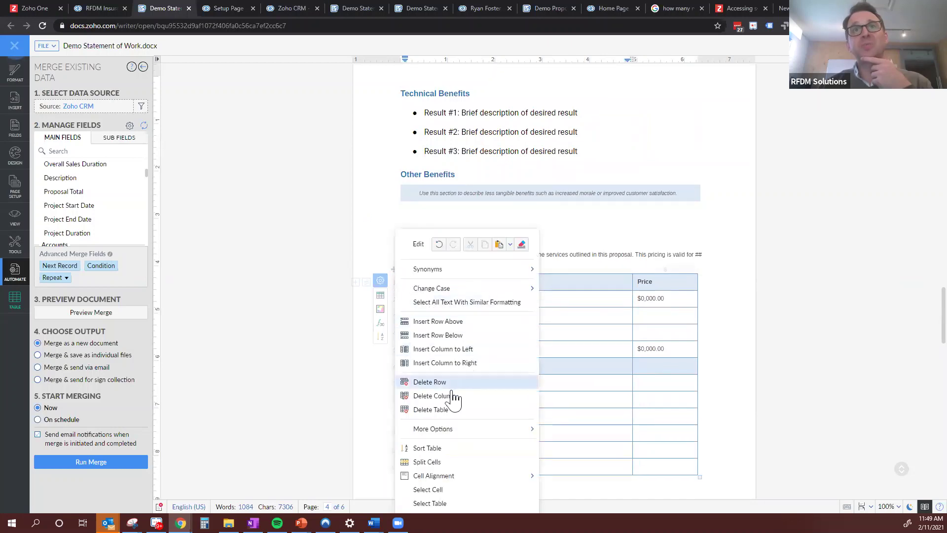
pyautogui.click(430, 409)
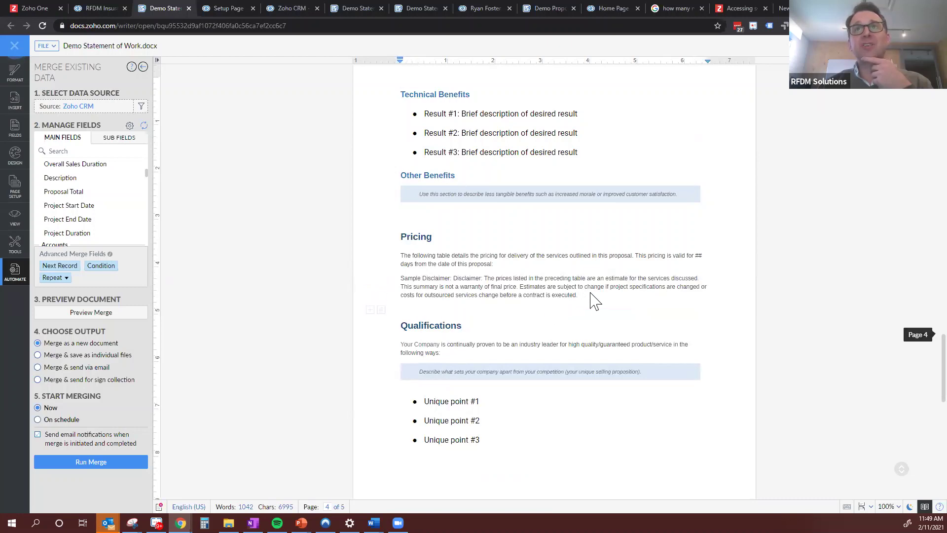
# - Insert all Proposal Pricing subform fields as repeating table rows on a new line below the pricing disclaimer
pyautogui.press('Return')
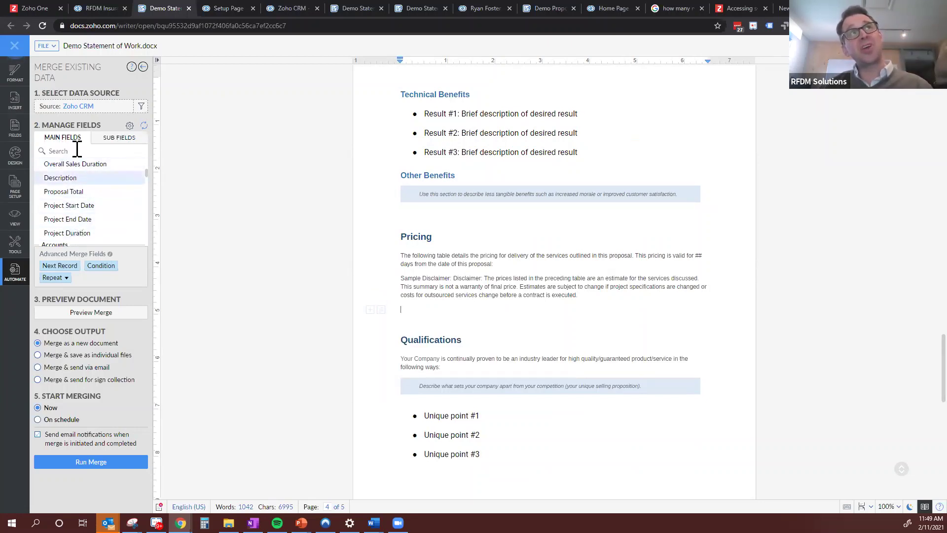
pyautogui.scroll(8, 83, 229)
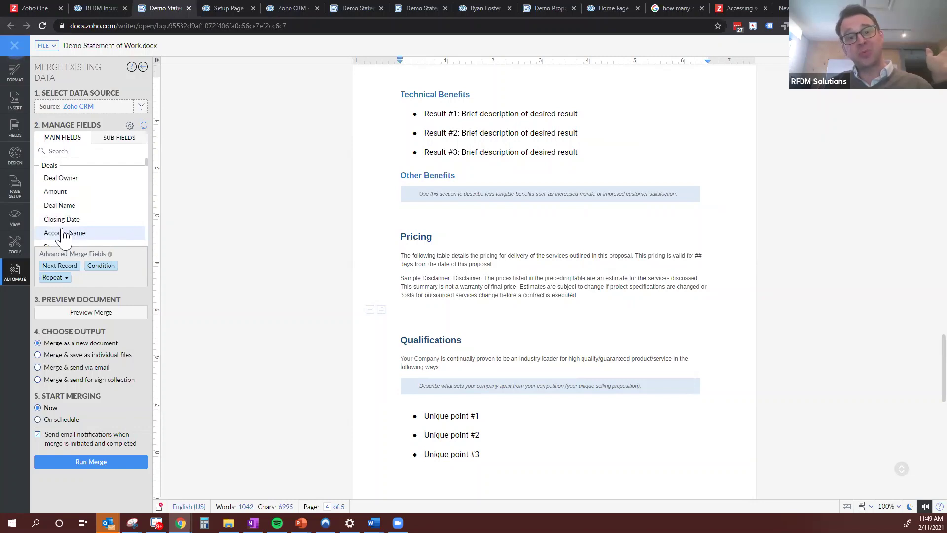
pyautogui.click(119, 141)
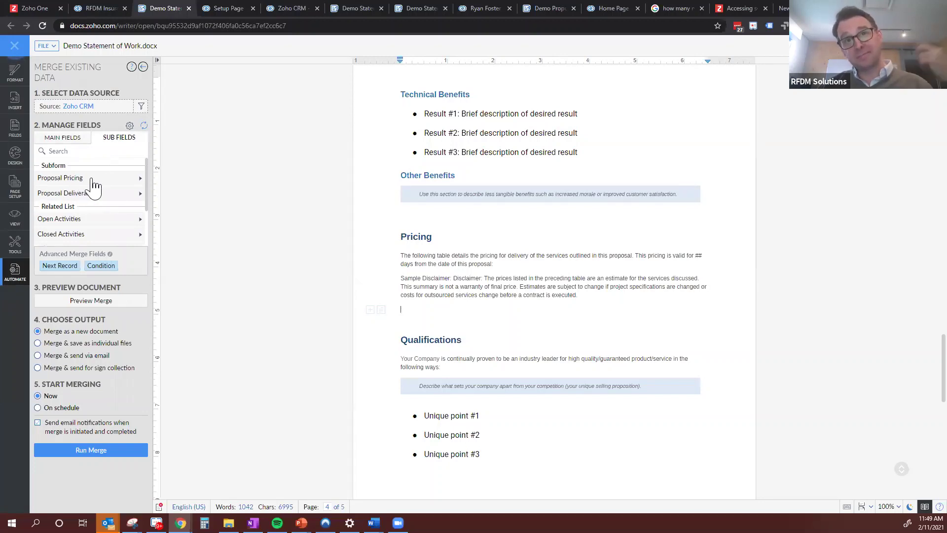
pyautogui.click(122, 179)
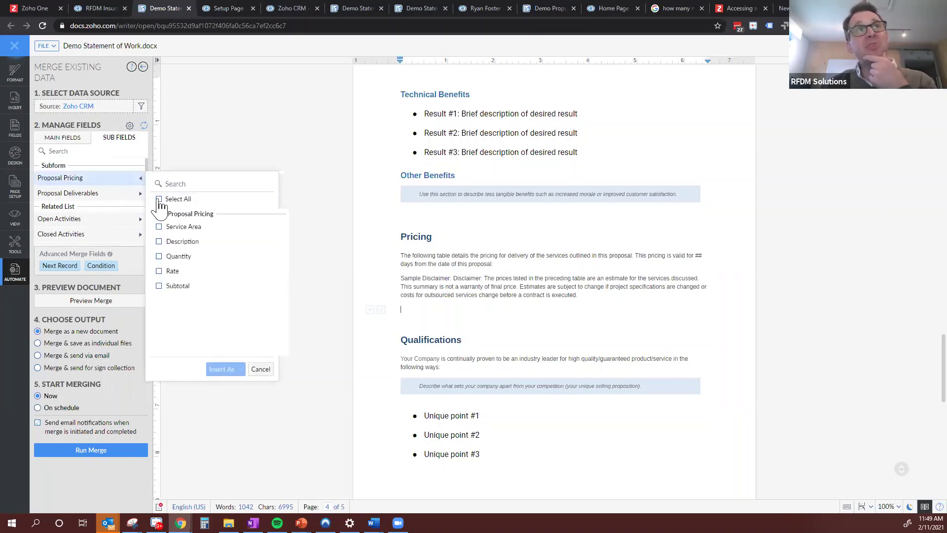
pyautogui.click(159, 199)
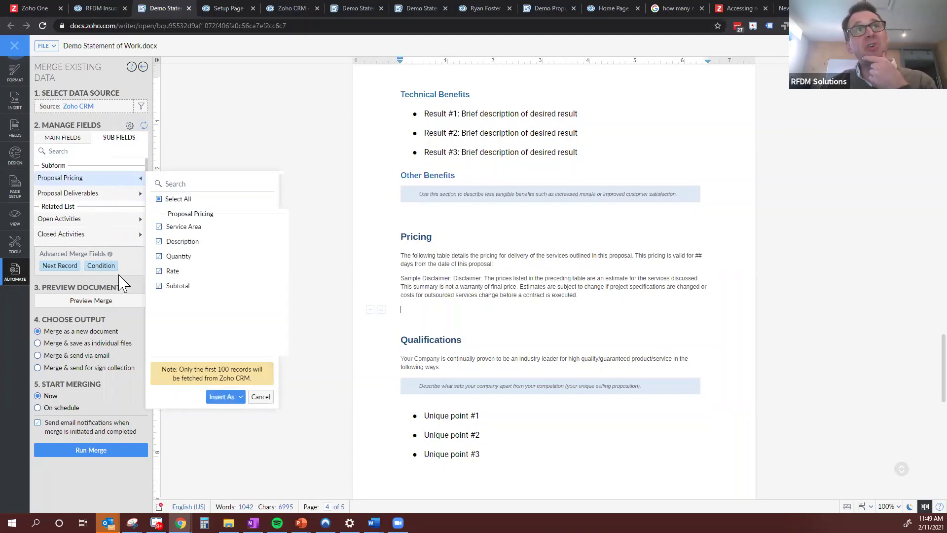
pyautogui.click(240, 397)
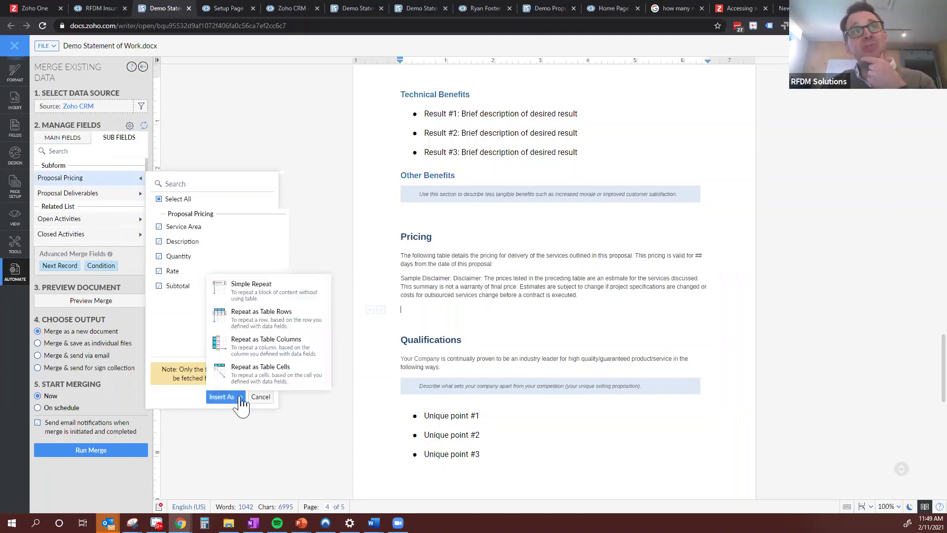
pyautogui.click(254, 321)
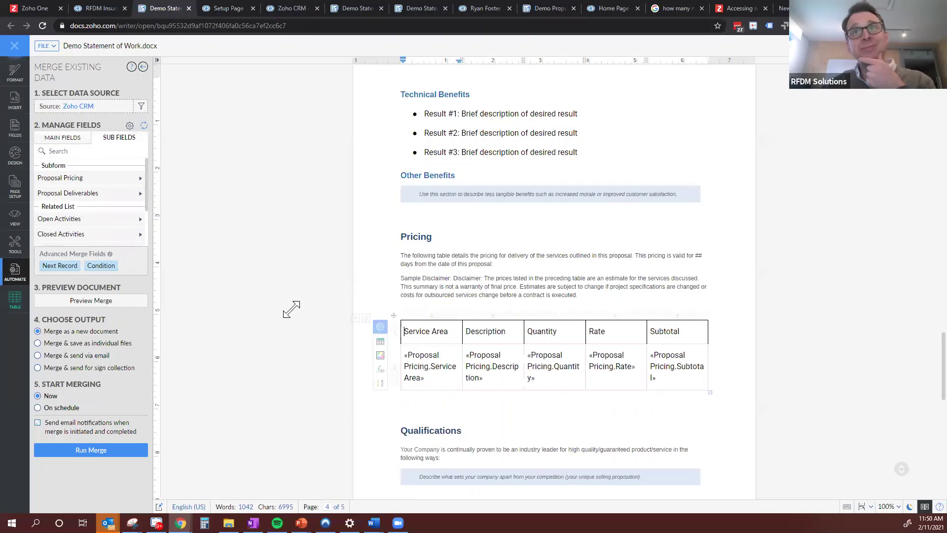
# - Preview the merged document for RFDM Insurance Solutions and examine the merged Pricing table
pyautogui.scroll(-1, 692, 387)
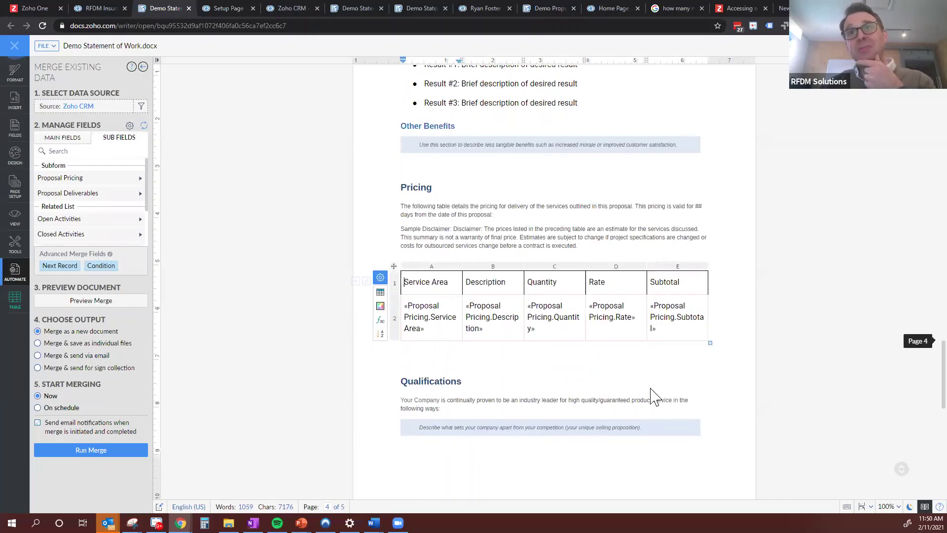
pyautogui.click(594, 369)
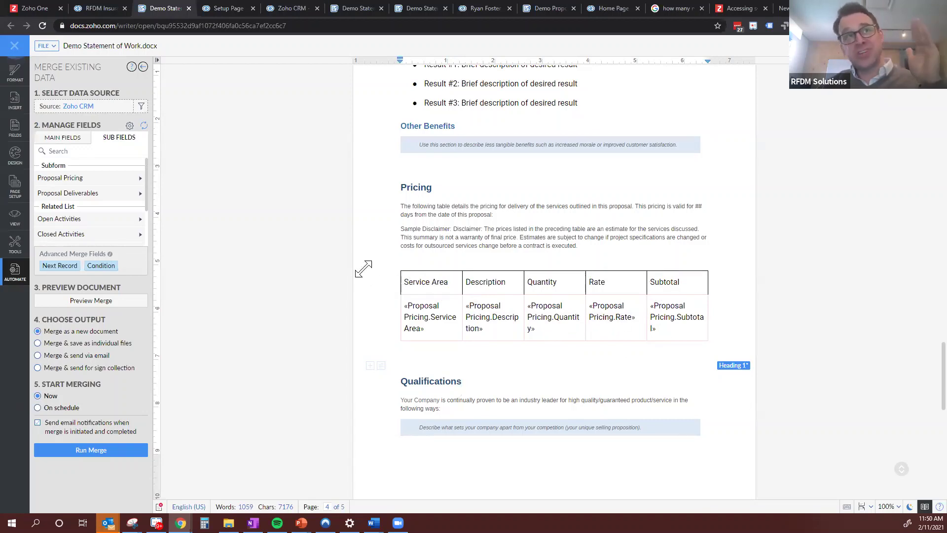
pyautogui.click(89, 301)
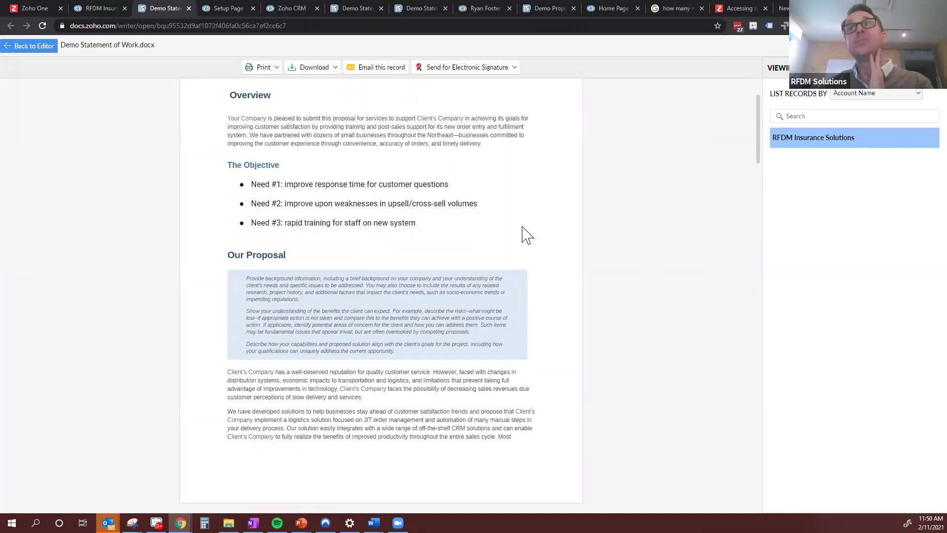
pyautogui.scroll(-15, 512, 241)
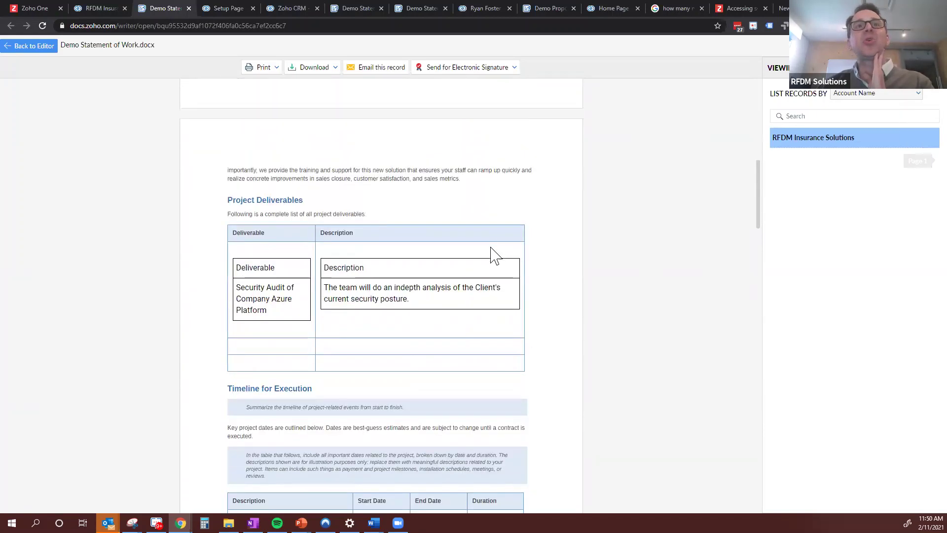
pyautogui.scroll(-15, 493, 261)
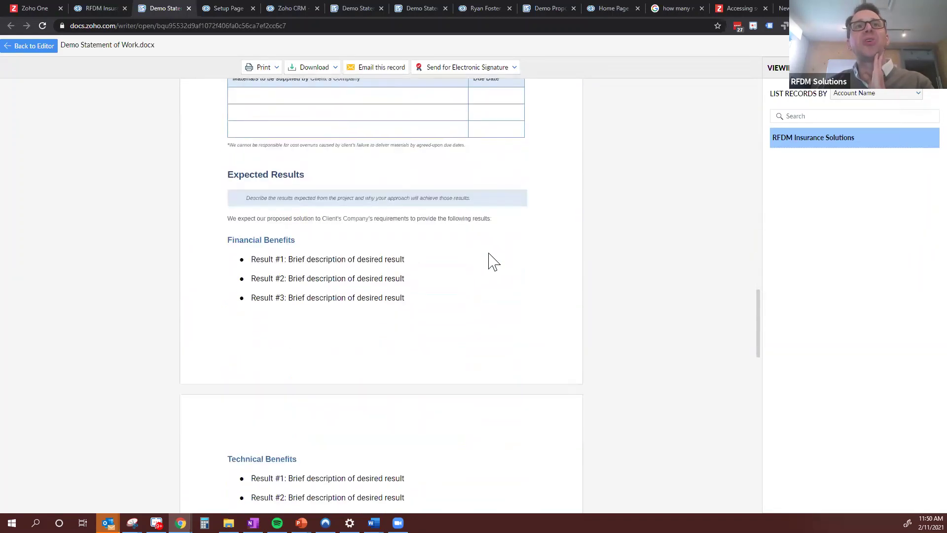
pyautogui.scroll(-2, 493, 262)
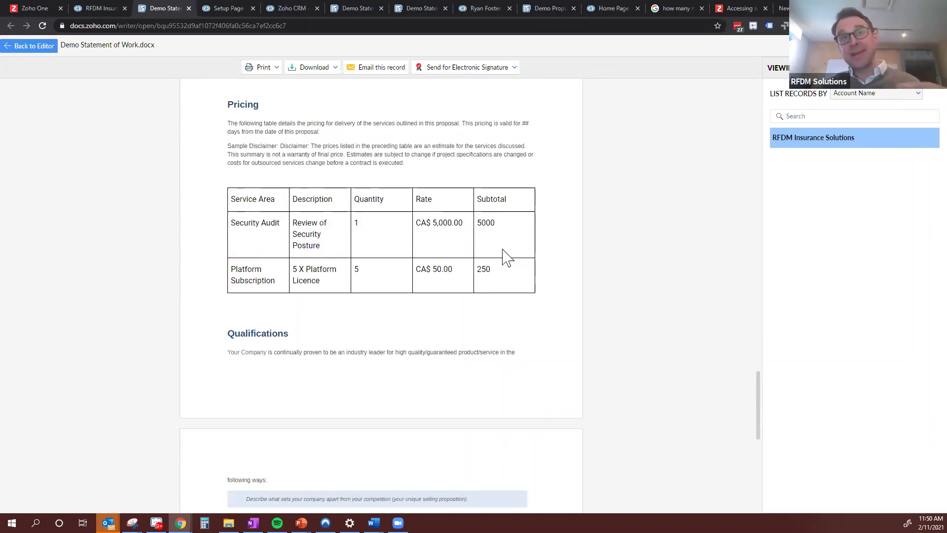
# - Review the merged deliverables, timeline and pricing tables in the preview, and return to the editor
pyautogui.scroll(1, 531, 309)
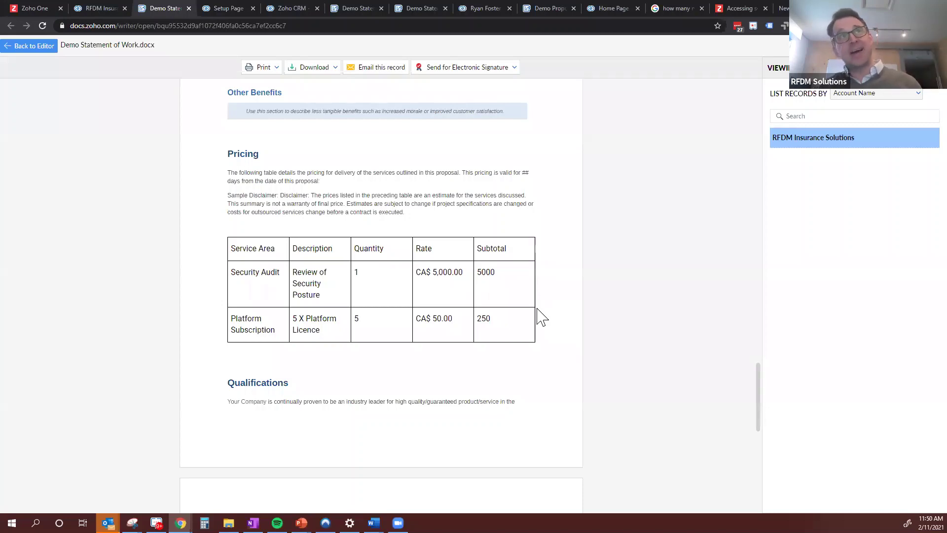
pyautogui.scroll(20, 545, 328)
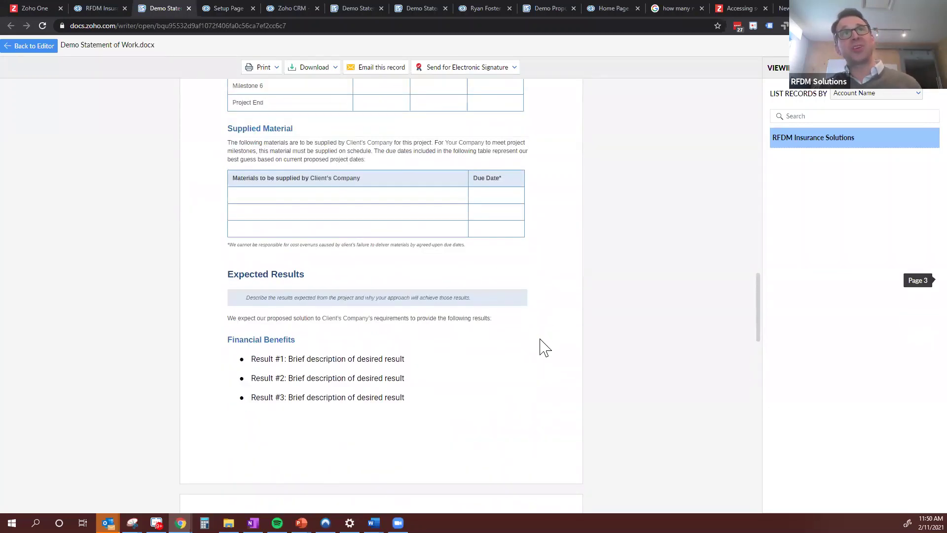
pyautogui.scroll(6, 544, 348)
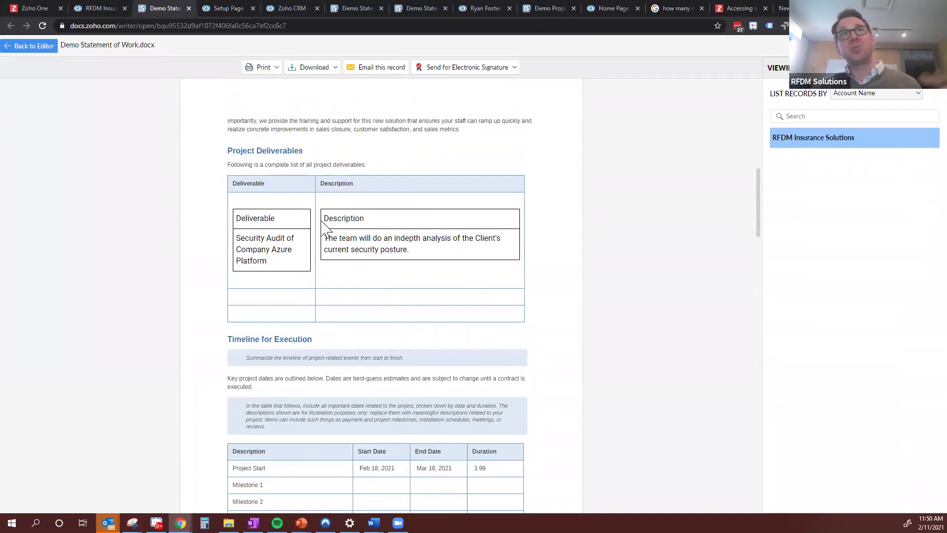
pyautogui.scroll(-5, 549, 332)
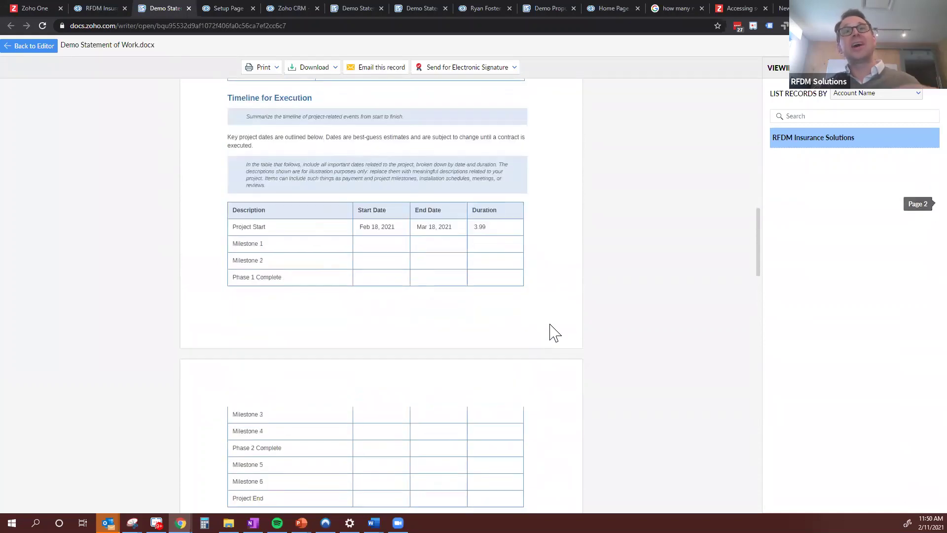
pyautogui.scroll(-20, 554, 333)
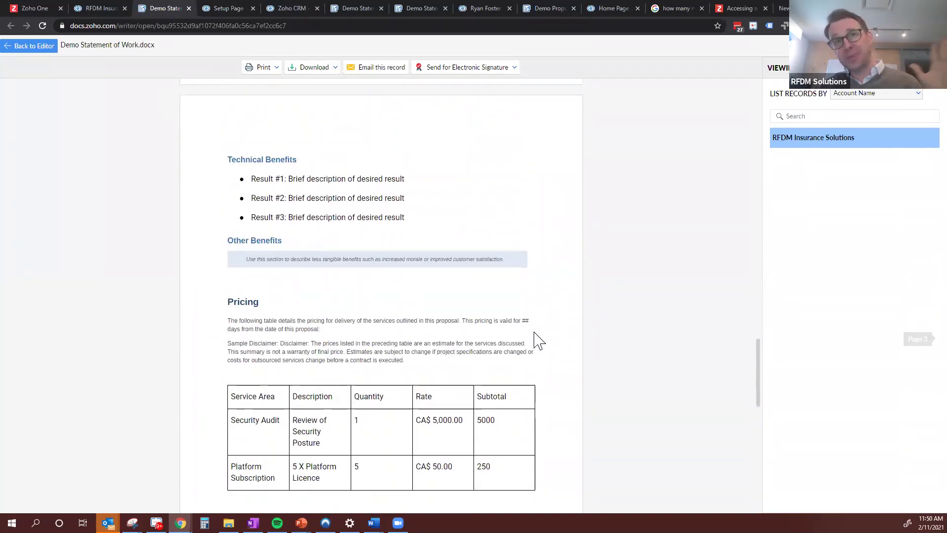
pyautogui.scroll(-3, 542, 340)
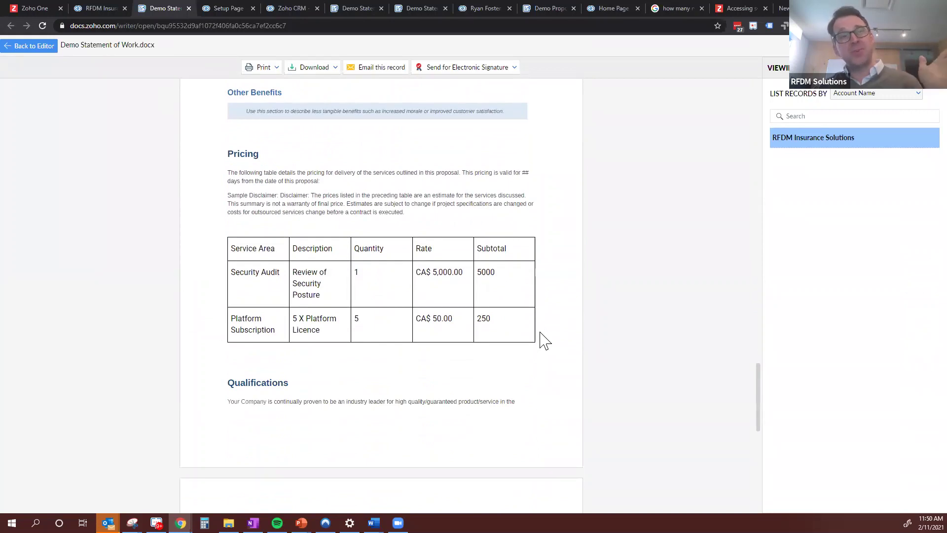
pyautogui.click(28, 47)
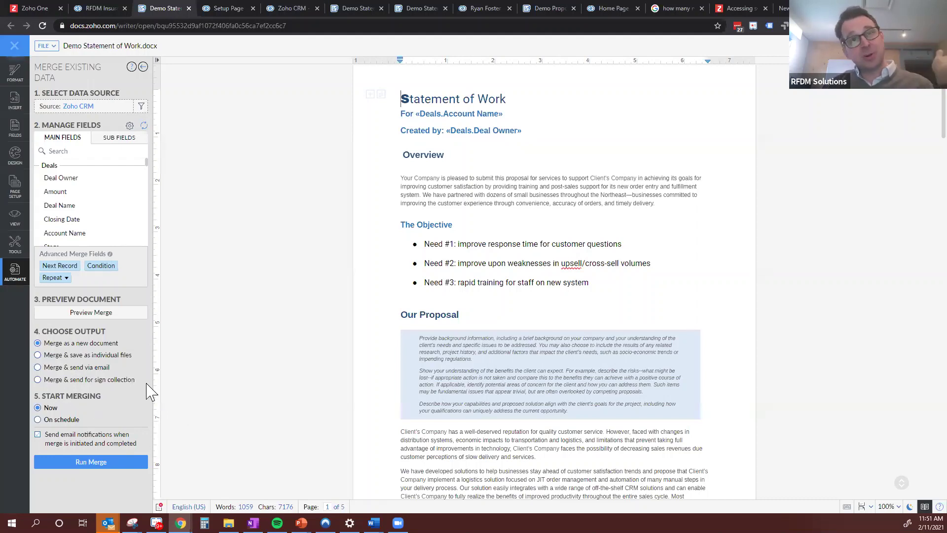
# - Choose Merge & send for sign collection as the output, view the signer details and cancel the Merge and Sign dialog
pyautogui.click(39, 381)
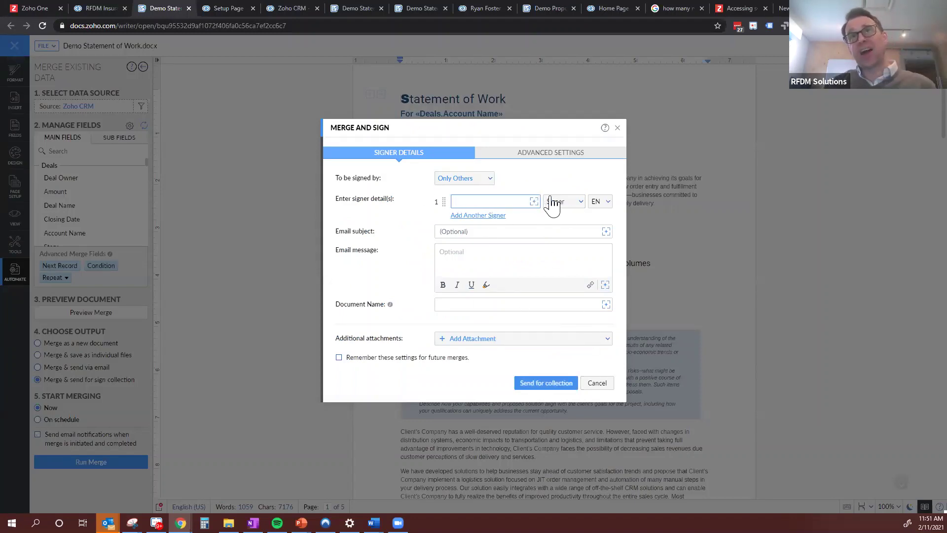
pyautogui.click(597, 383)
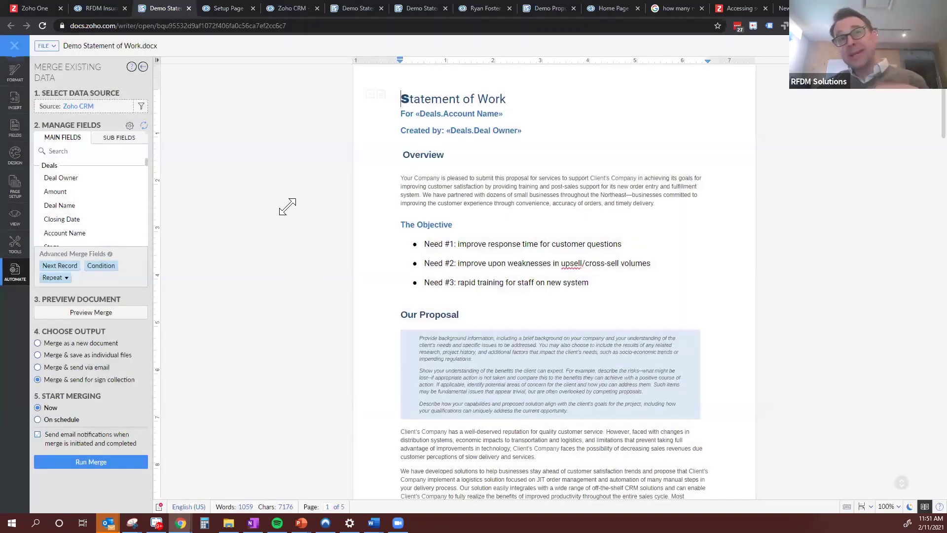